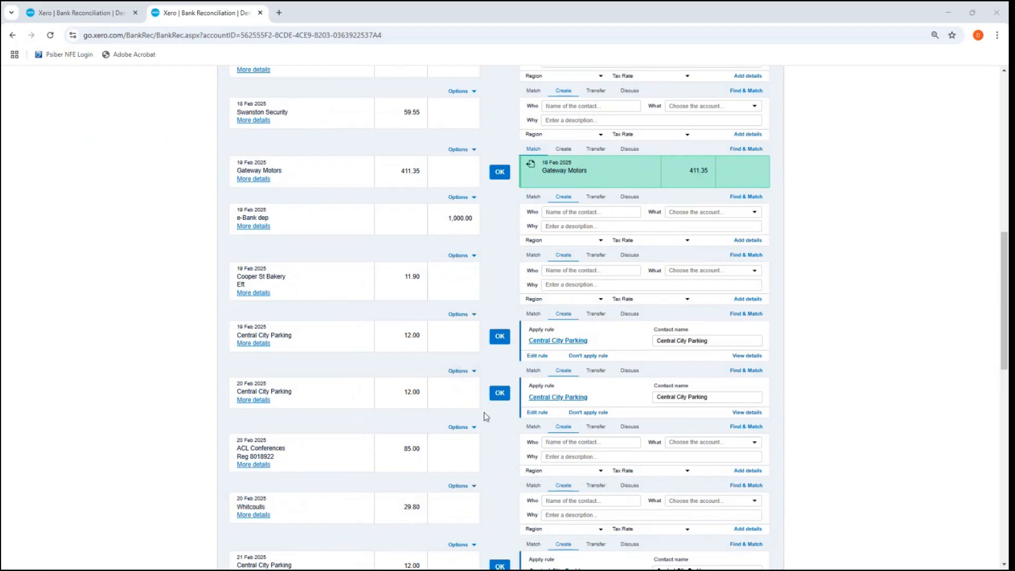
Step: Review the unreconciled statement lines of the business bank account with their suggested matches and bank rules
{"action": "scroll", "coordinate": [483, 412], "scroll_direction": "down", "scroll_amount": 3}
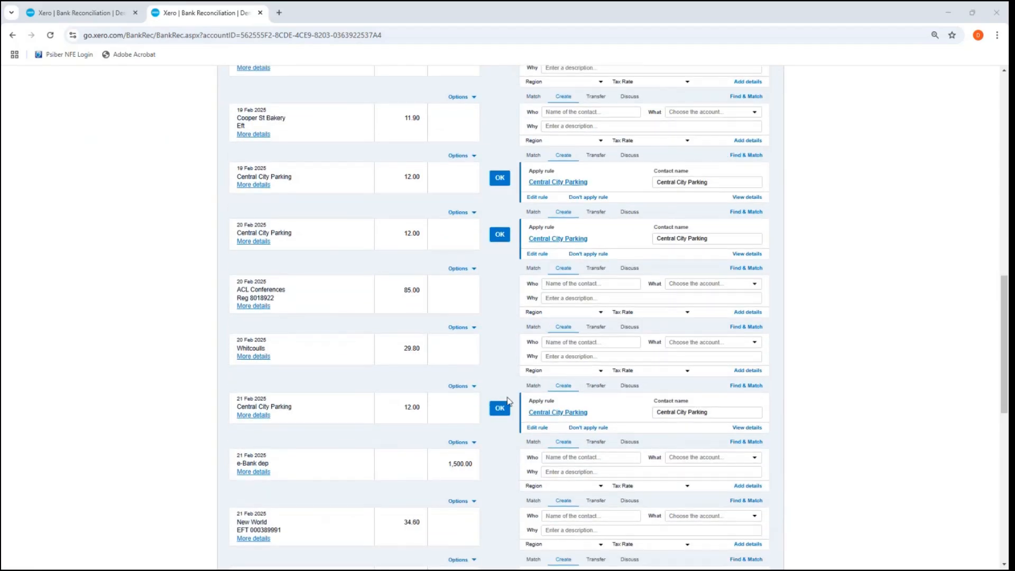
{"action": "scroll", "coordinate": [469, 322], "scroll_direction": "down", "scroll_amount": 4}
{"action": "scroll", "coordinate": [469, 322], "scroll_direction": "up", "scroll_amount": 11}
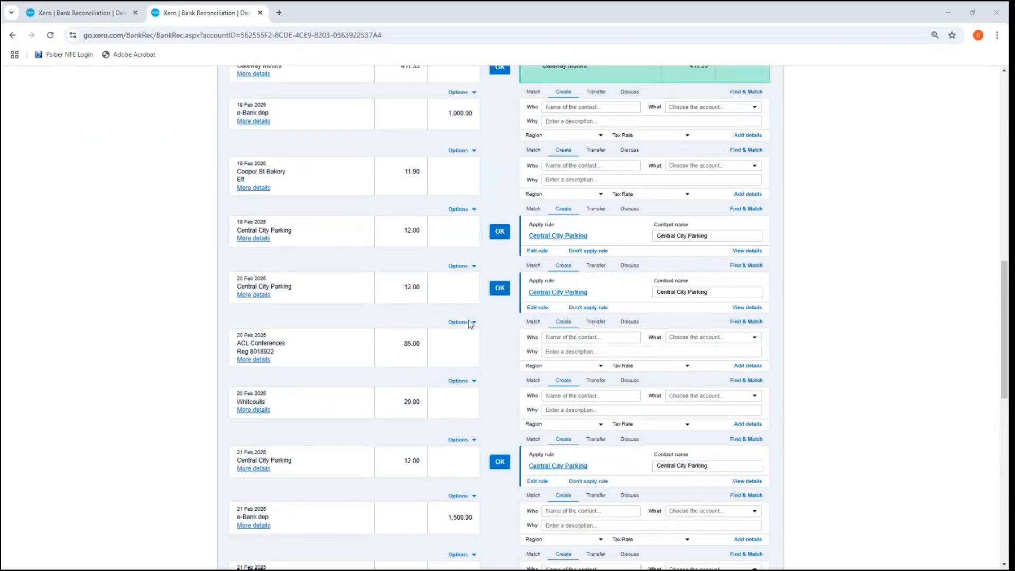
{"action": "scroll", "coordinate": [468, 323], "scroll_direction": "up", "scroll_amount": 2}
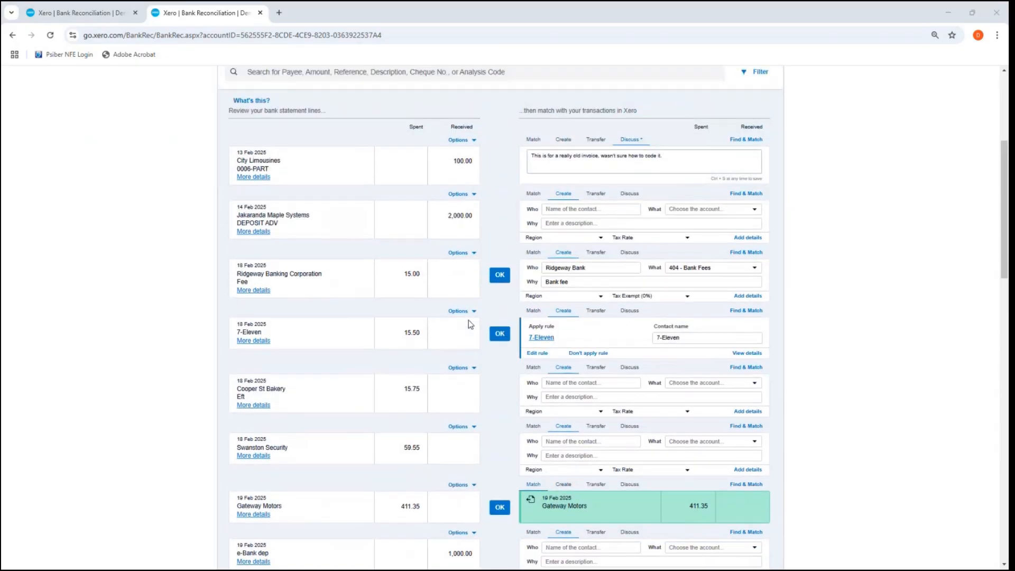
{"action": "scroll", "coordinate": [469, 323], "scroll_direction": "up", "scroll_amount": 5}
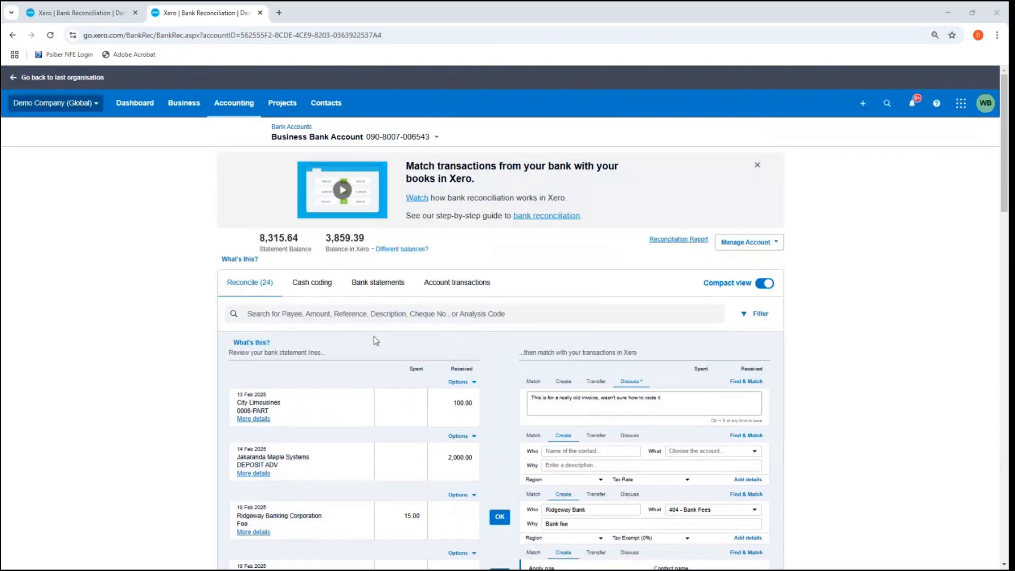
{"action": "scroll", "coordinate": [373, 336], "scroll_direction": "down", "scroll_amount": 1}
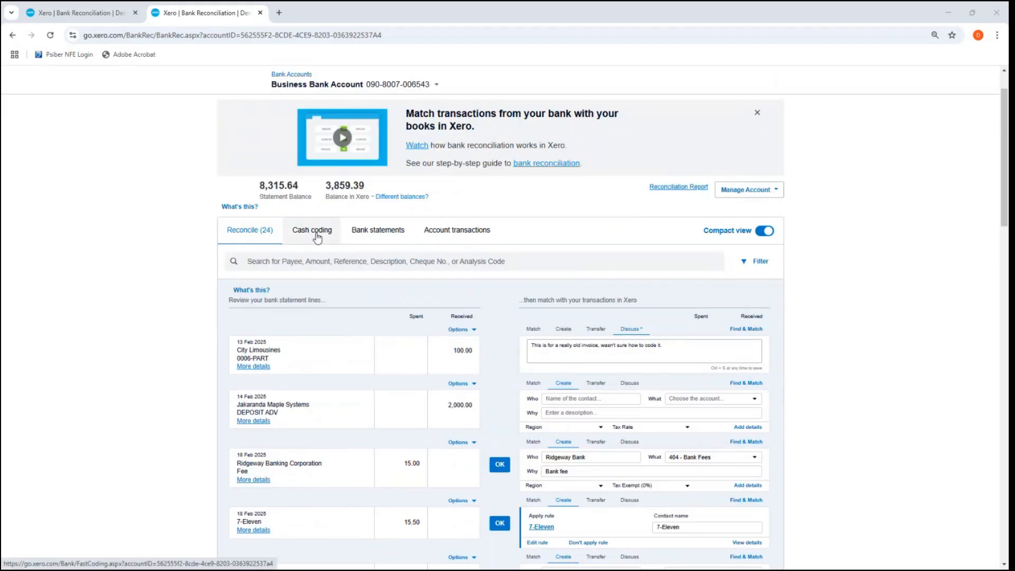
{"action": "scroll", "coordinate": [496, 331], "scroll_direction": "down", "scroll_amount": 1}
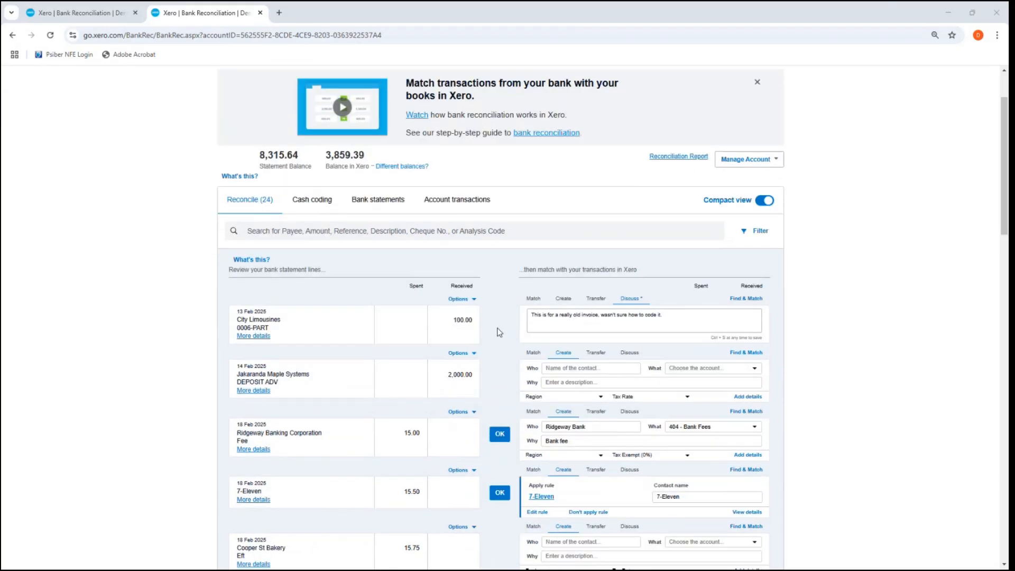
{"action": "scroll", "coordinate": [493, 333], "scroll_direction": "up", "scroll_amount": 1}
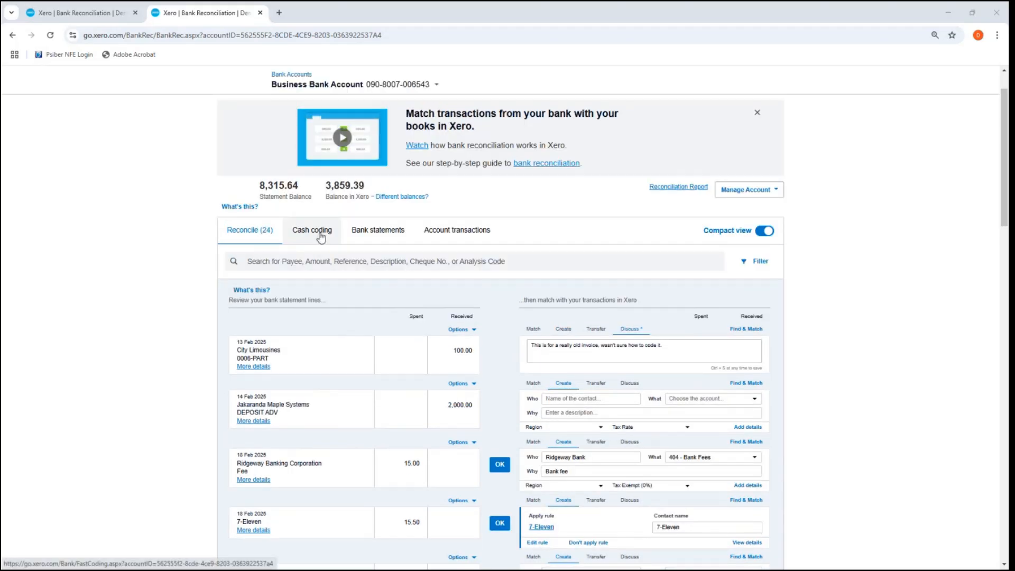
{"action": "scroll", "coordinate": [381, 260], "scroll_direction": "down", "scroll_amount": 2}
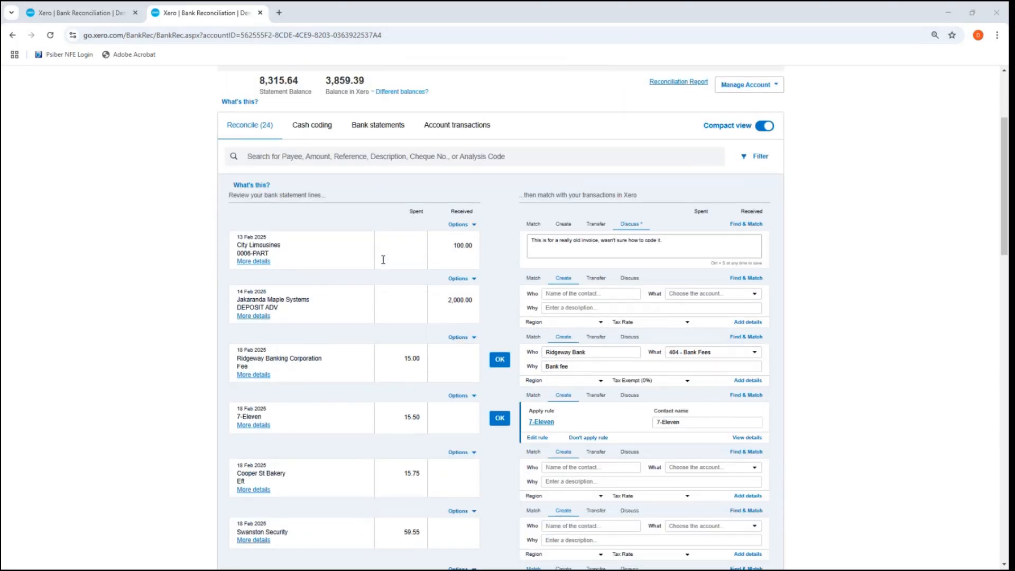
{"action": "scroll", "coordinate": [383, 260], "scroll_direction": "up", "scroll_amount": 1}
{"action": "scroll", "coordinate": [383, 259], "scroll_direction": "up", "scroll_amount": 1}
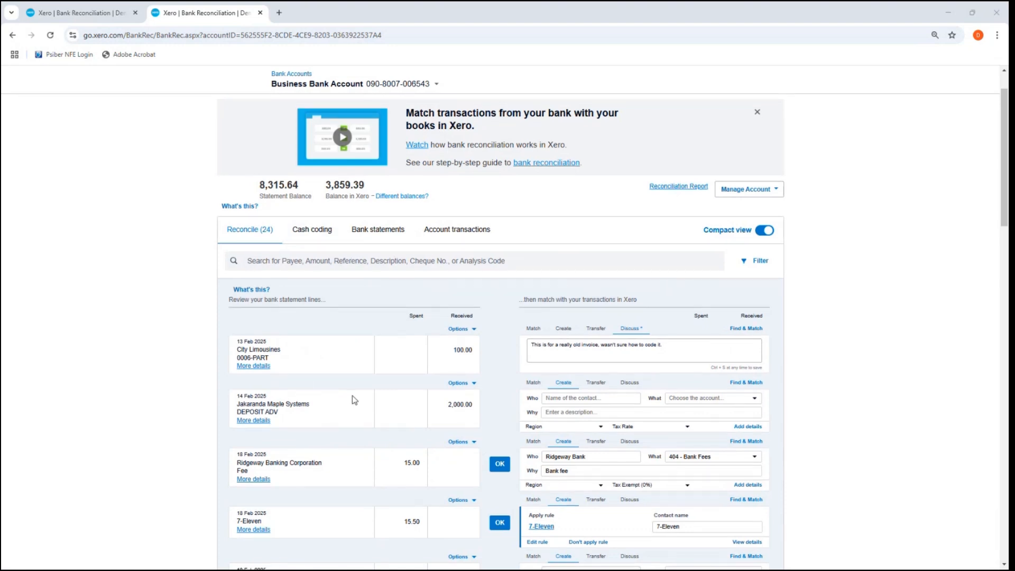
{"action": "scroll", "coordinate": [354, 400], "scroll_direction": "down", "scroll_amount": 3}
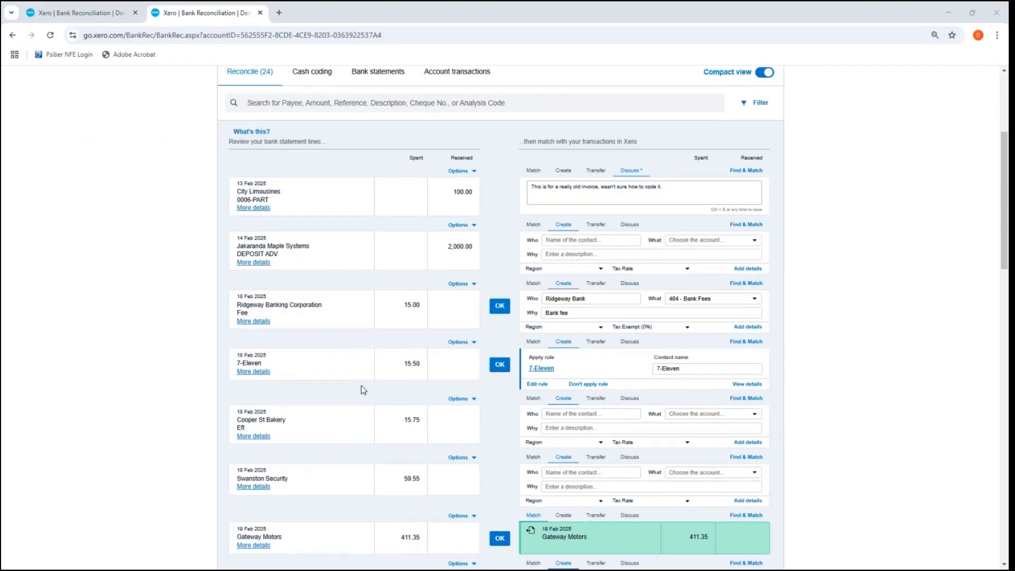
{"action": "scroll", "coordinate": [360, 390], "scroll_direction": "down", "scroll_amount": 5}
{"action": "scroll", "coordinate": [360, 390], "scroll_direction": "up", "scroll_amount": 4}
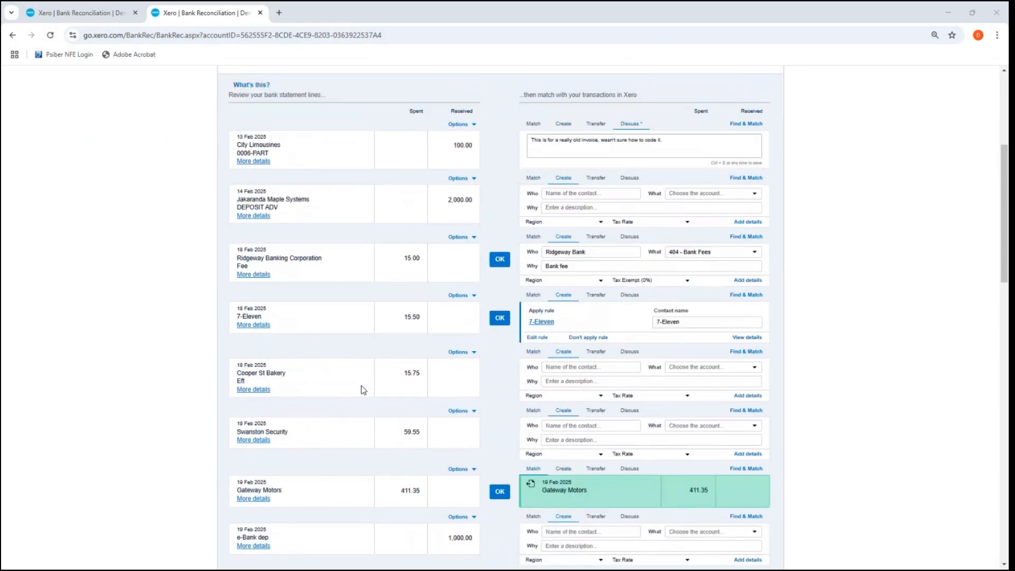
{"action": "scroll", "coordinate": [360, 389], "scroll_direction": "up", "scroll_amount": 3}
Step: Open cash coding for the business bank account and sort the statement lines by payee in ascending order
{"action": "left_click", "coordinate": [323, 132]}
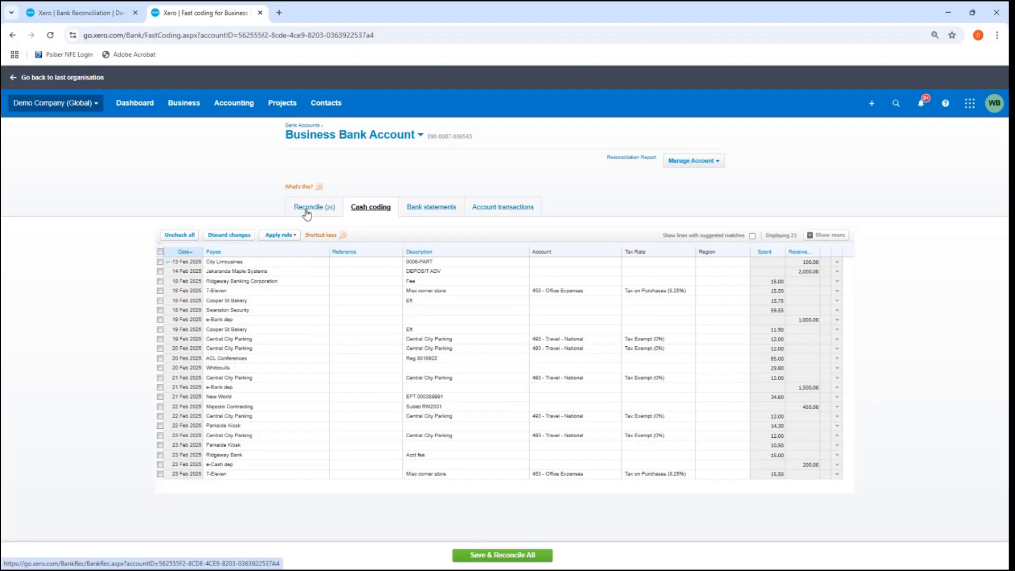
{"action": "left_click", "coordinate": [224, 252]}
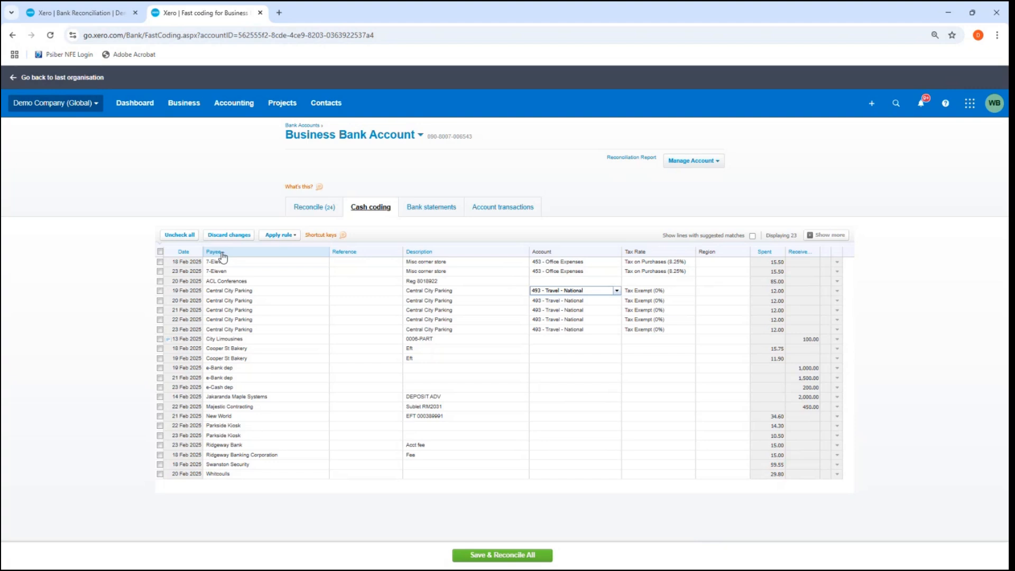
{"action": "left_click", "coordinate": [222, 256]}
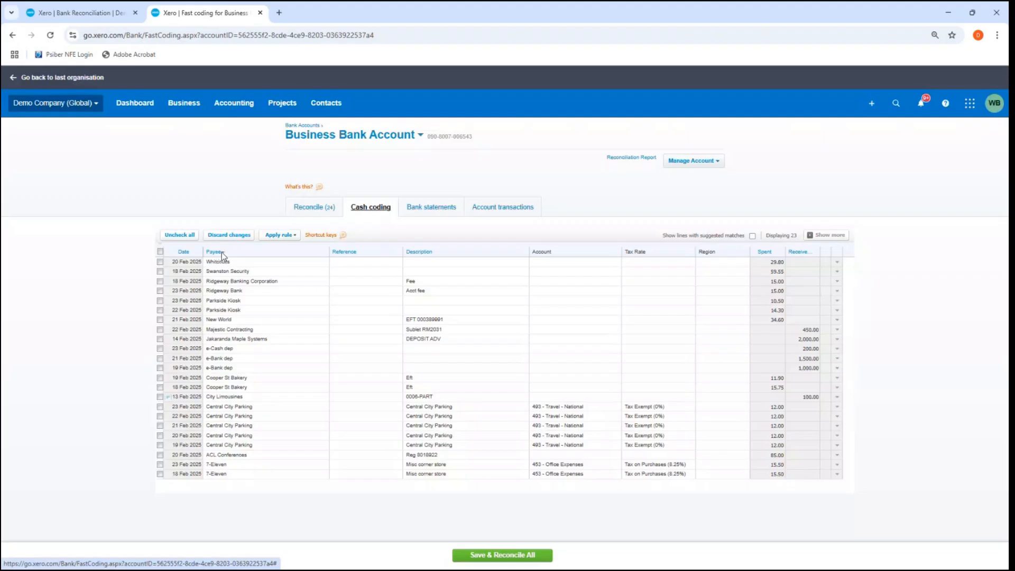
{"action": "left_click", "coordinate": [221, 253]}
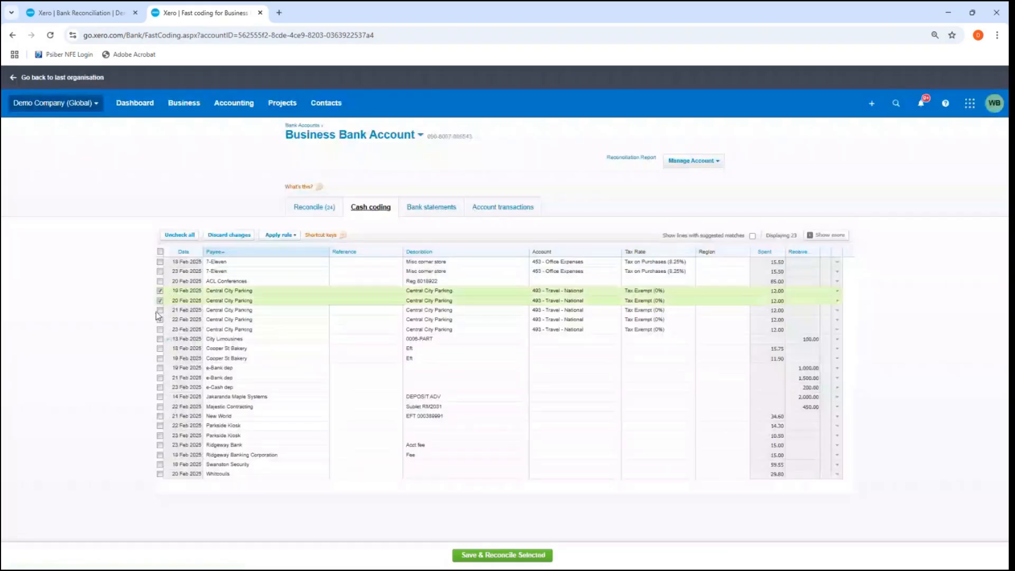
Step: Select all Central City Parking lines and change their account to 429 - General Expenses in bulk
{"action": "left_click", "coordinate": [160, 310]}
{"action": "left_click", "coordinate": [160, 320]}
{"action": "left_click", "coordinate": [161, 329]}
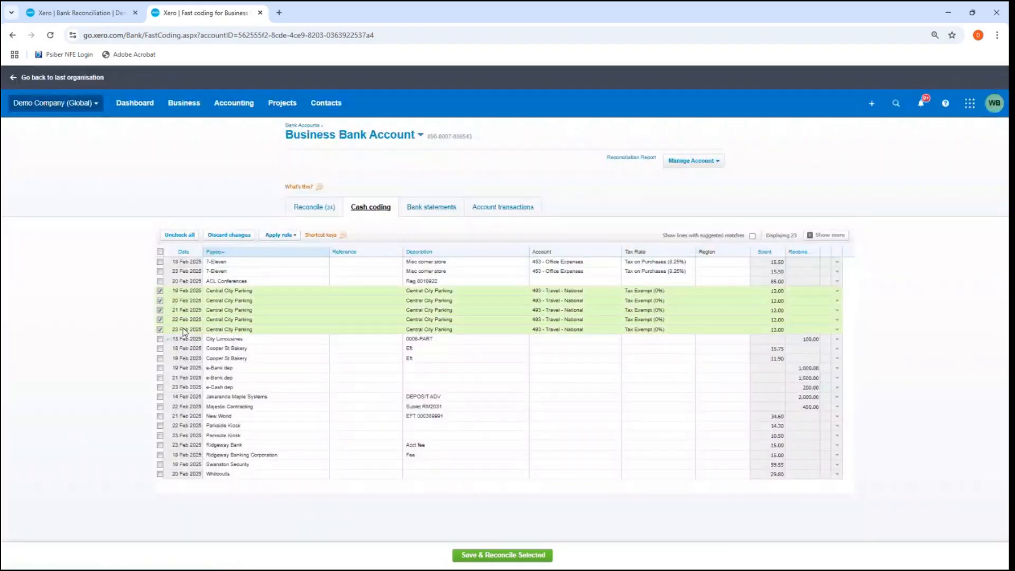
{"action": "left_click", "coordinate": [581, 291]}
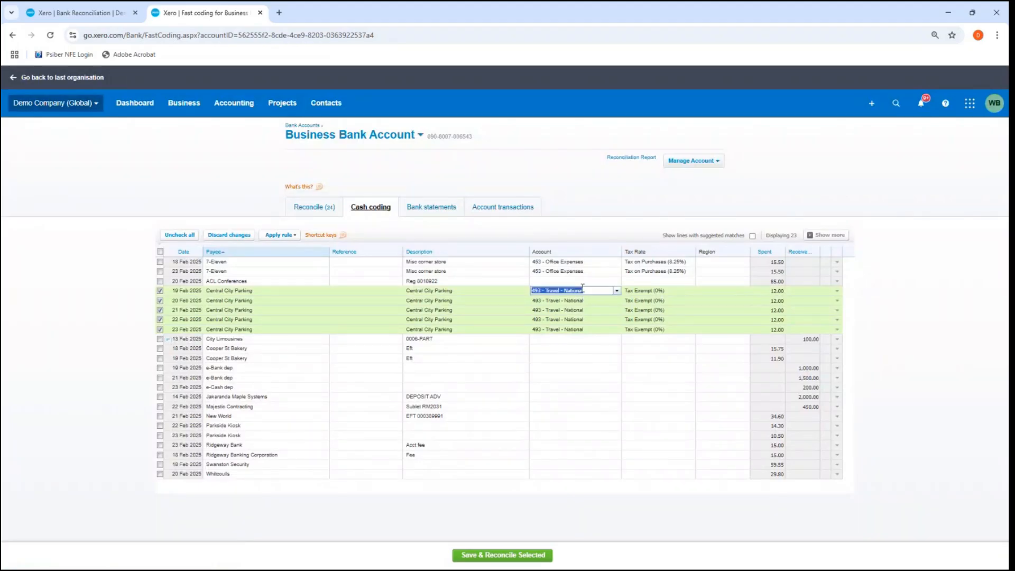
{"action": "left_click", "coordinate": [618, 292]}
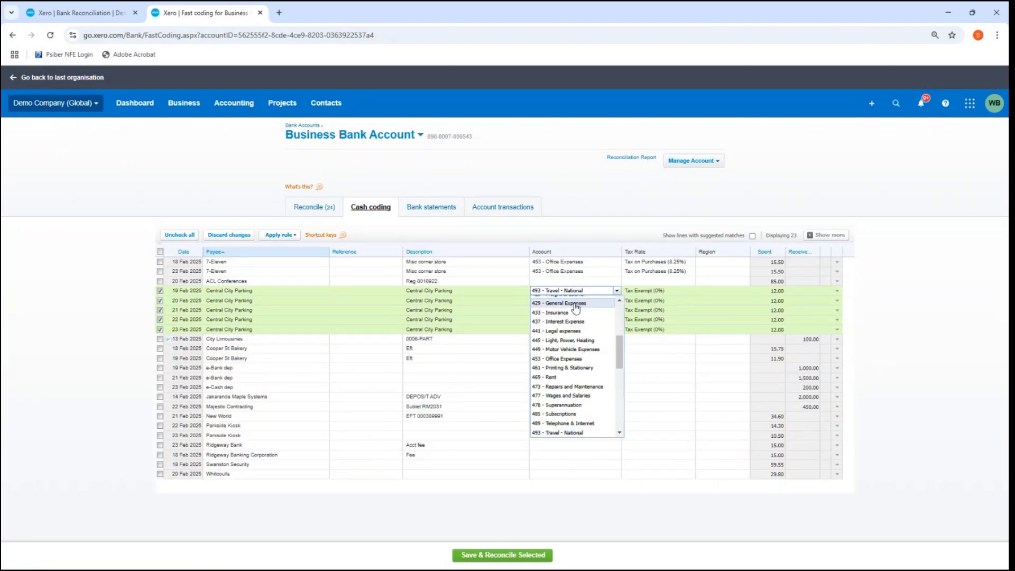
{"action": "left_click", "coordinate": [596, 304]}
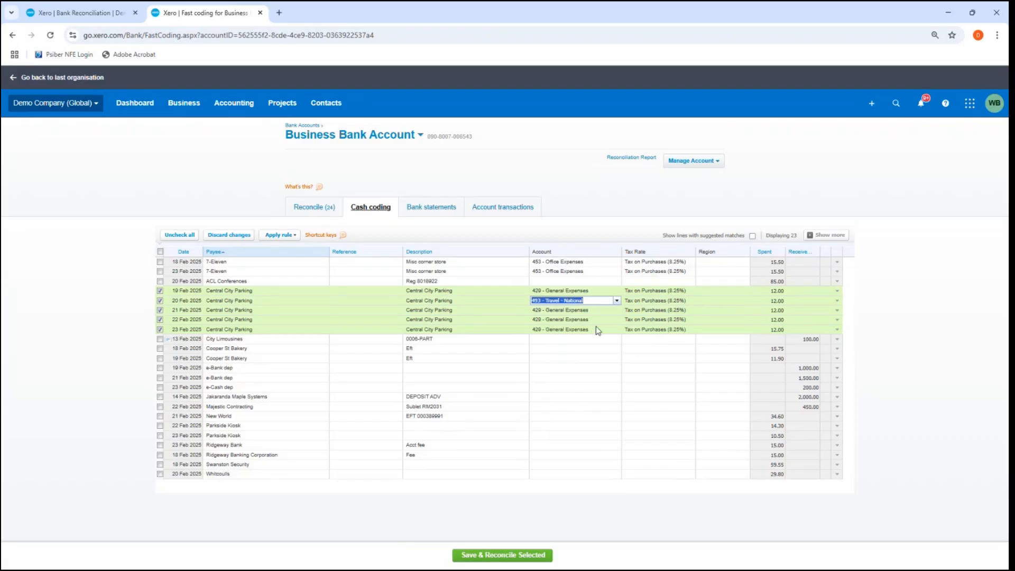
{"action": "left_click", "coordinate": [604, 312]}
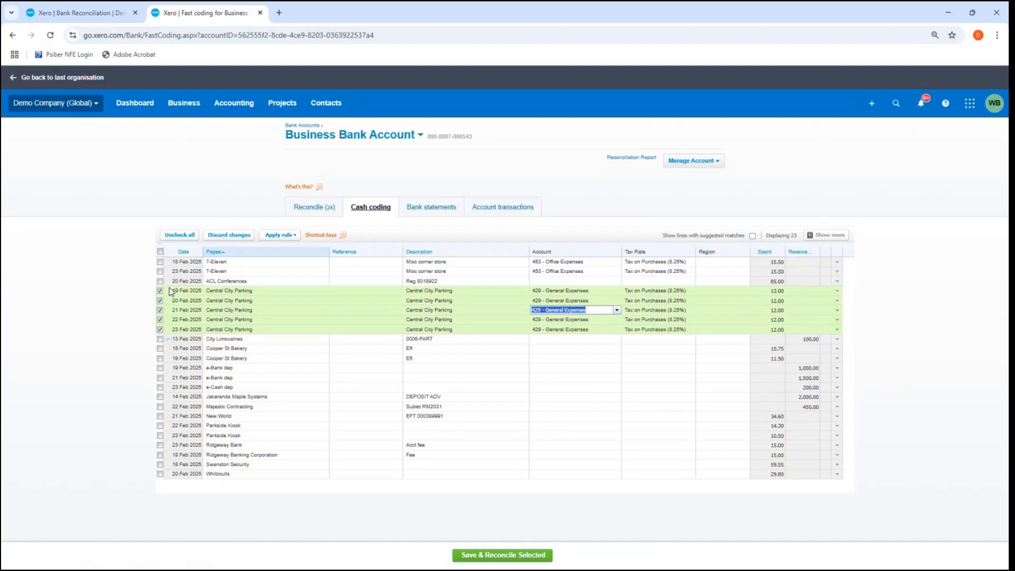
Step: Change the account of the selected Central City Parking lines to 493 - Travel - National, and save and reconcile them
{"action": "left_click", "coordinate": [589, 290]}
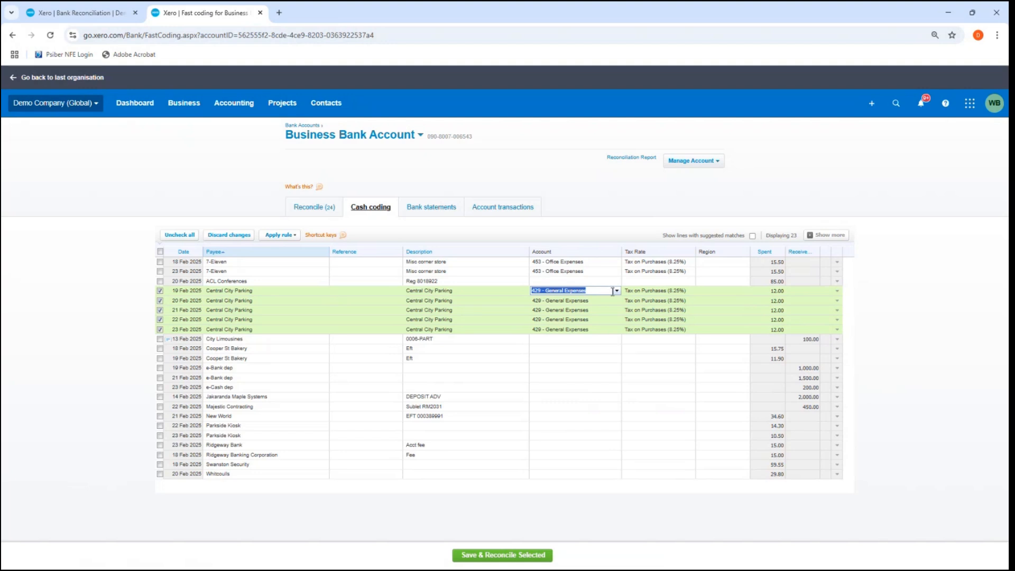
{"action": "left_click", "coordinate": [615, 290]}
{"action": "scroll", "coordinate": [585, 346], "scroll_direction": "down", "scroll_amount": 2}
{"action": "scroll", "coordinate": [586, 346], "scroll_direction": "down", "scroll_amount": 3}
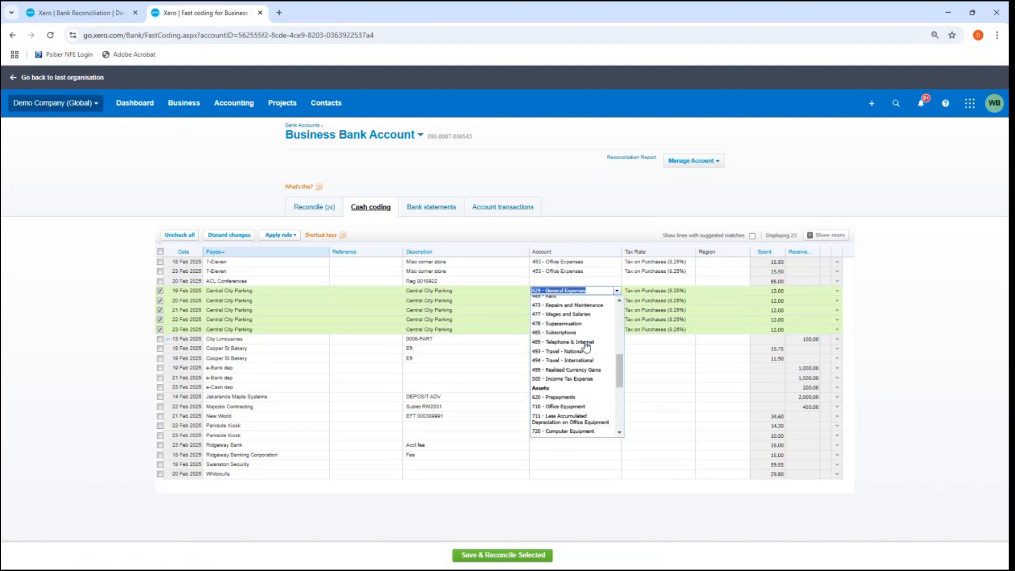
{"action": "scroll", "coordinate": [585, 346], "scroll_direction": "up", "scroll_amount": 2}
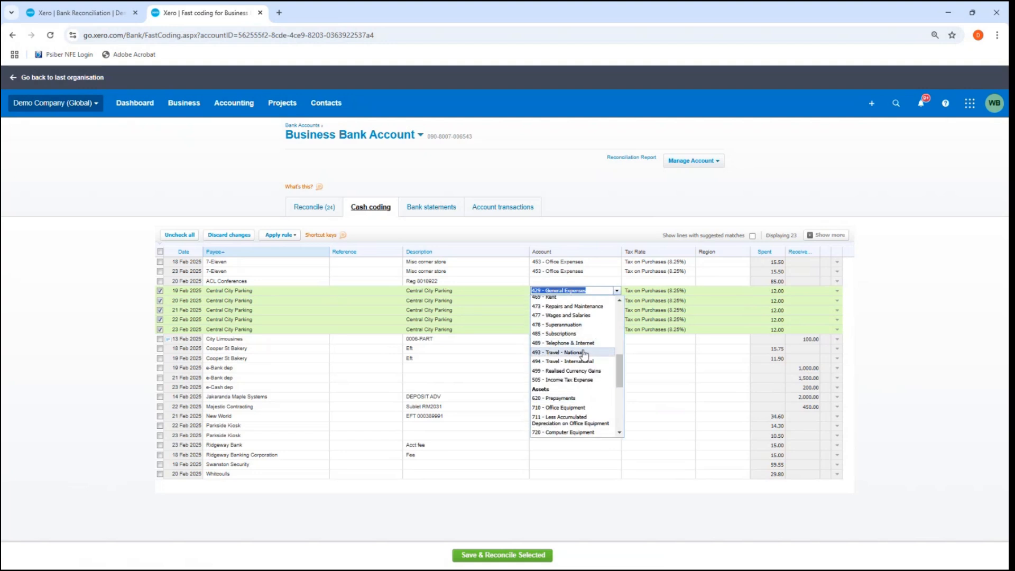
{"action": "left_click", "coordinate": [577, 349]}
{"action": "left_click", "coordinate": [580, 312]}
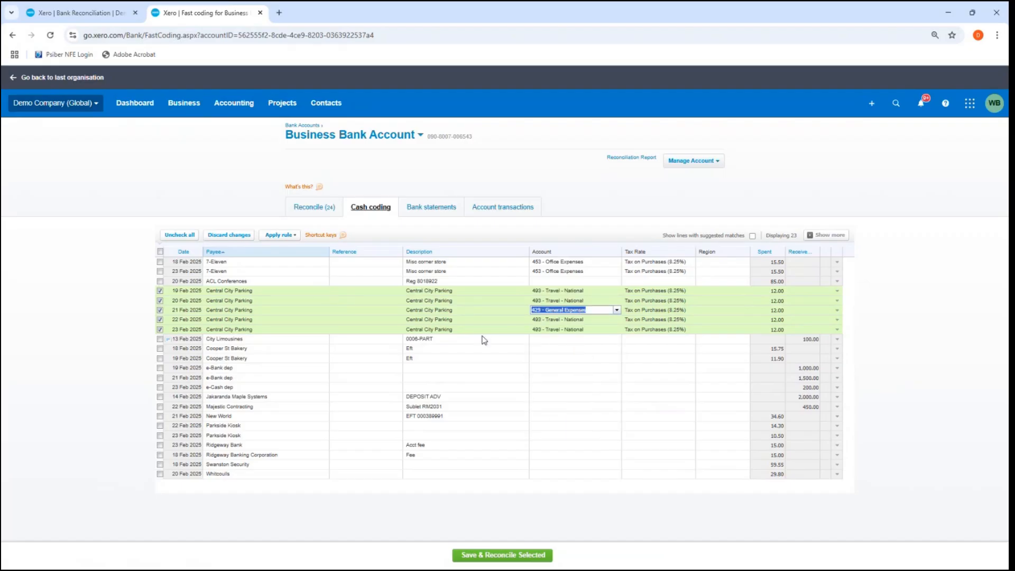
{"action": "left_click", "coordinate": [539, 300]}
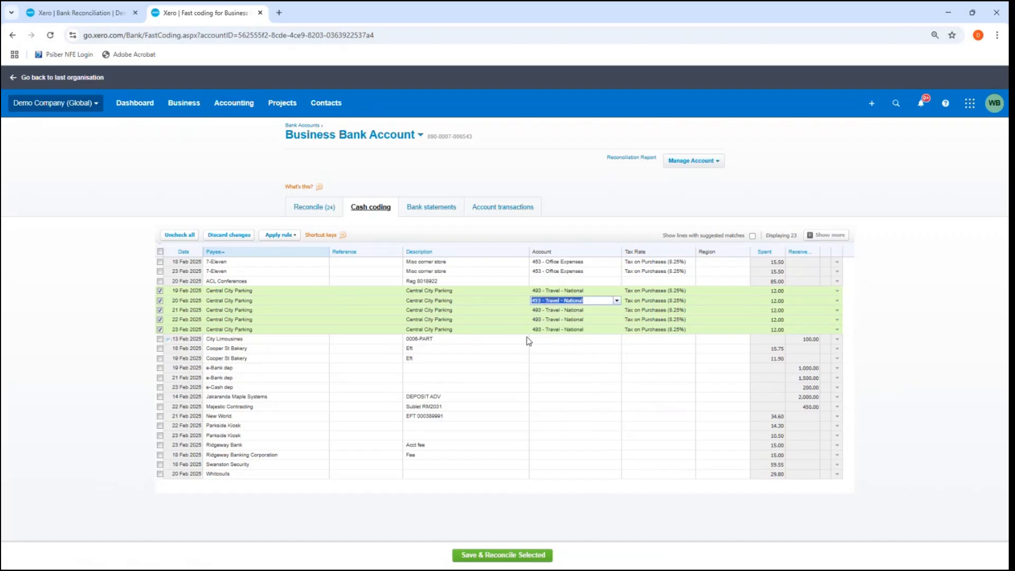
{"action": "left_click", "coordinate": [488, 555]}
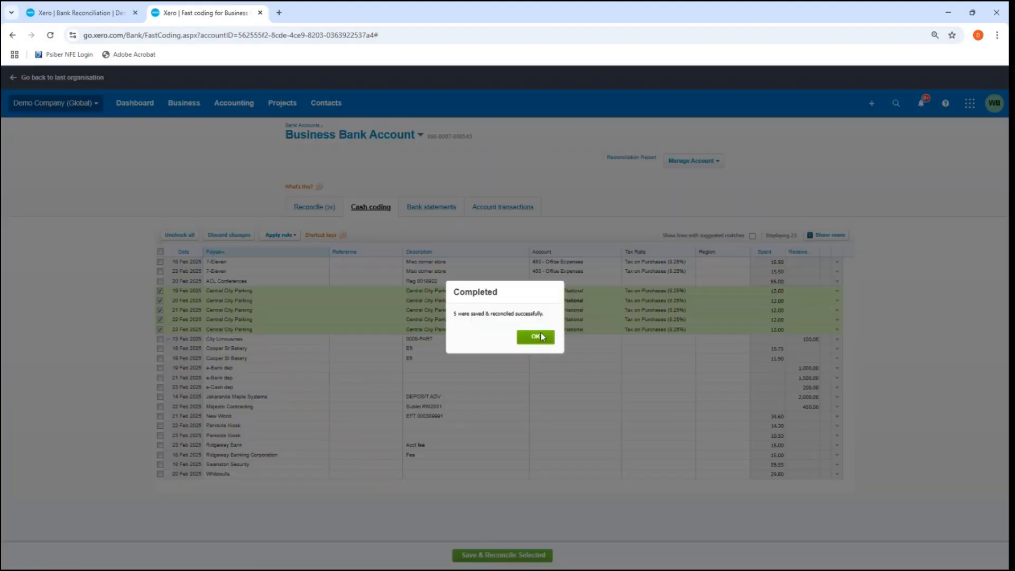
{"action": "left_click", "coordinate": [537, 336]}
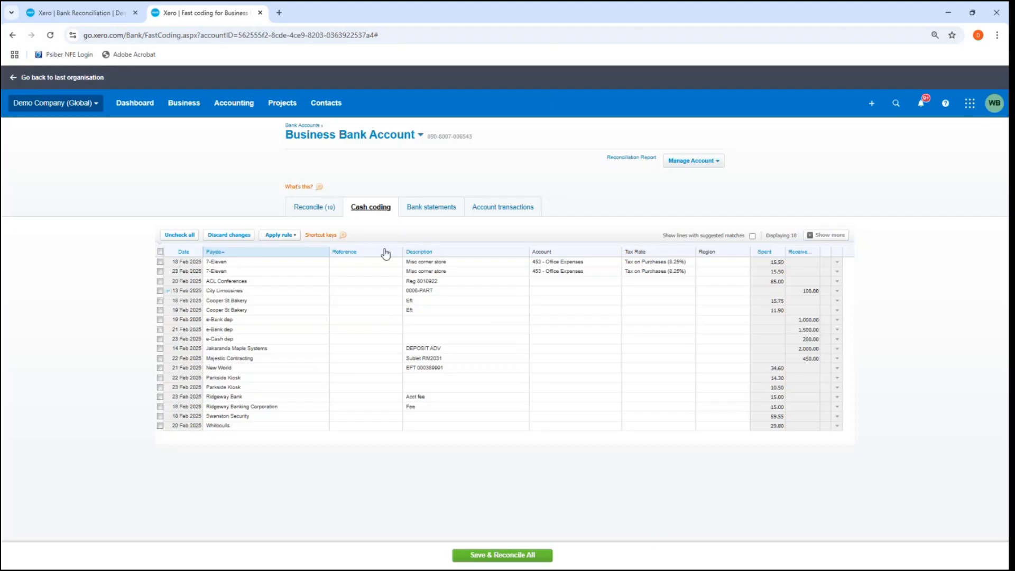
{"action": "left_click", "coordinate": [160, 319]}
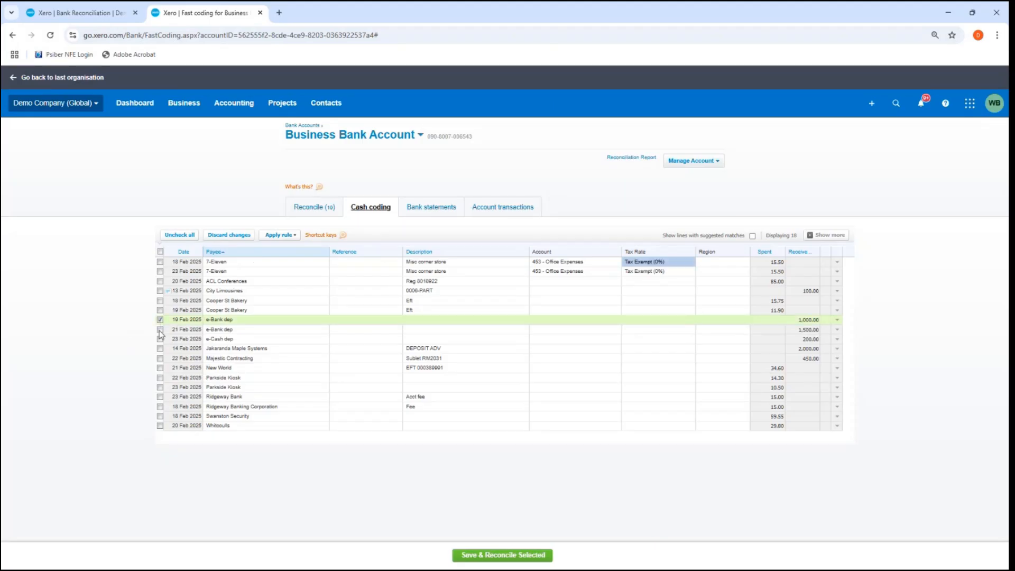
{"action": "left_click", "coordinate": [160, 329]}
{"action": "left_click", "coordinate": [159, 339]}
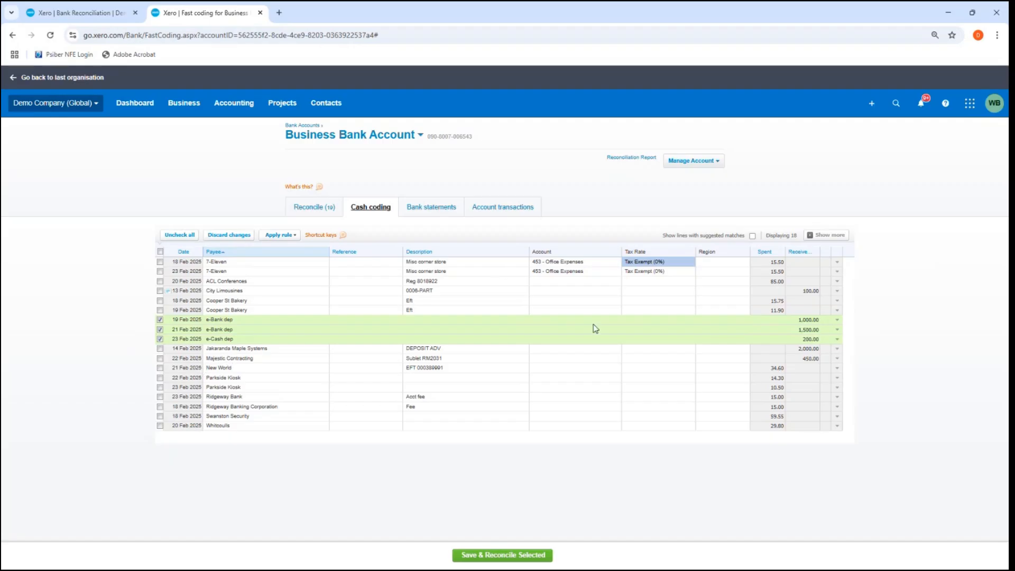
{"action": "left_click", "coordinate": [160, 320]}
{"action": "left_click", "coordinate": [159, 330]}
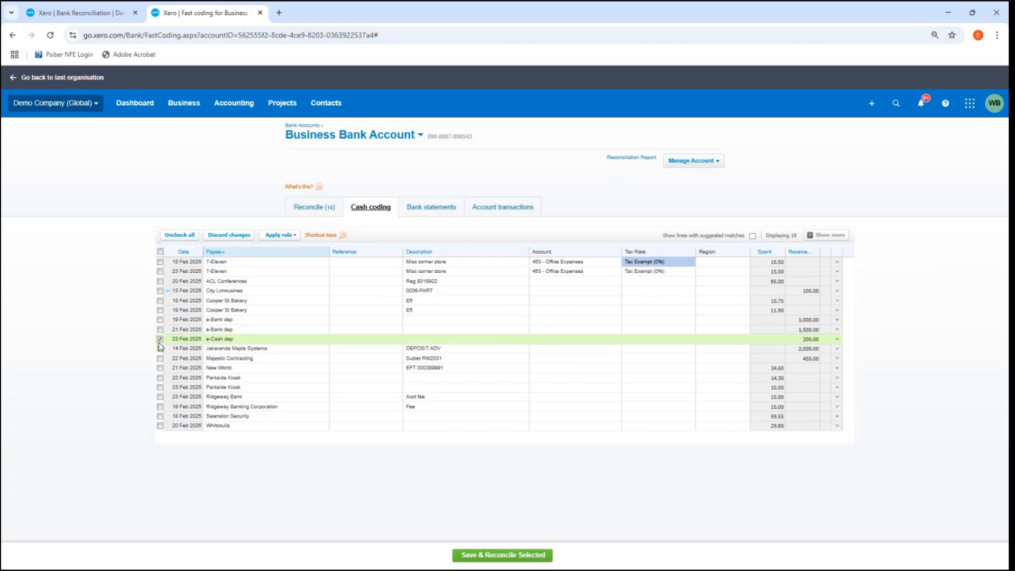
{"action": "left_click", "coordinate": [159, 339]}
Step: Compare the remaining cash coding lines sorted by payee and by description, ending with payee in ascending order
{"action": "left_click_drag", "start_coordinate": [233, 246], "coordinate": [232, 255]}
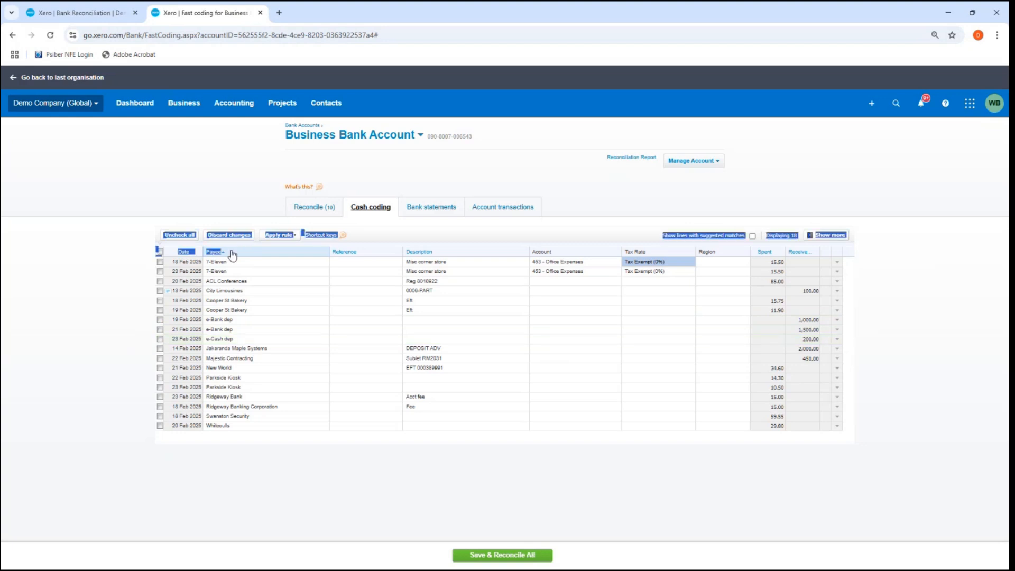
{"action": "left_click", "coordinate": [231, 253]}
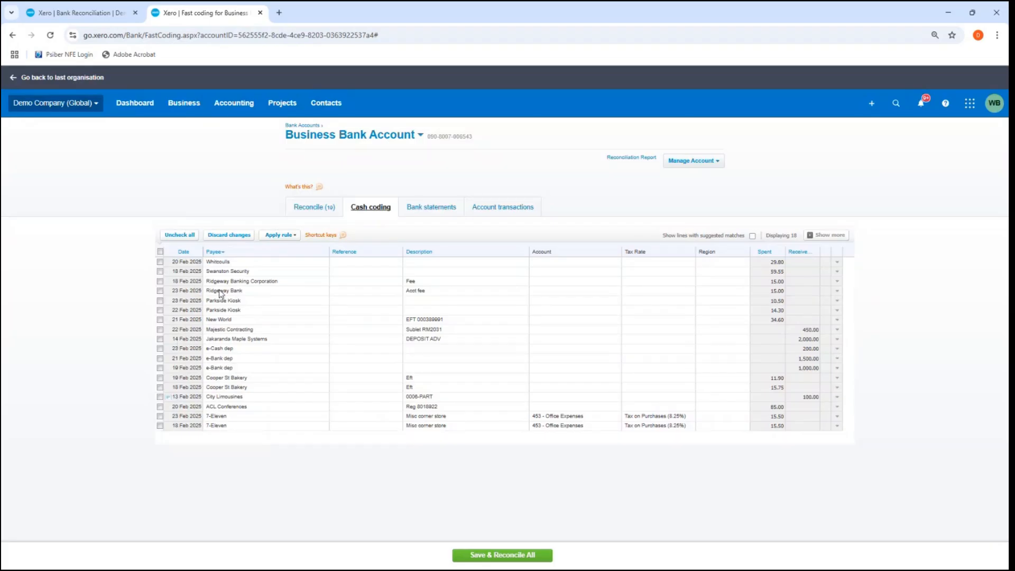
{"action": "left_click", "coordinate": [453, 254]}
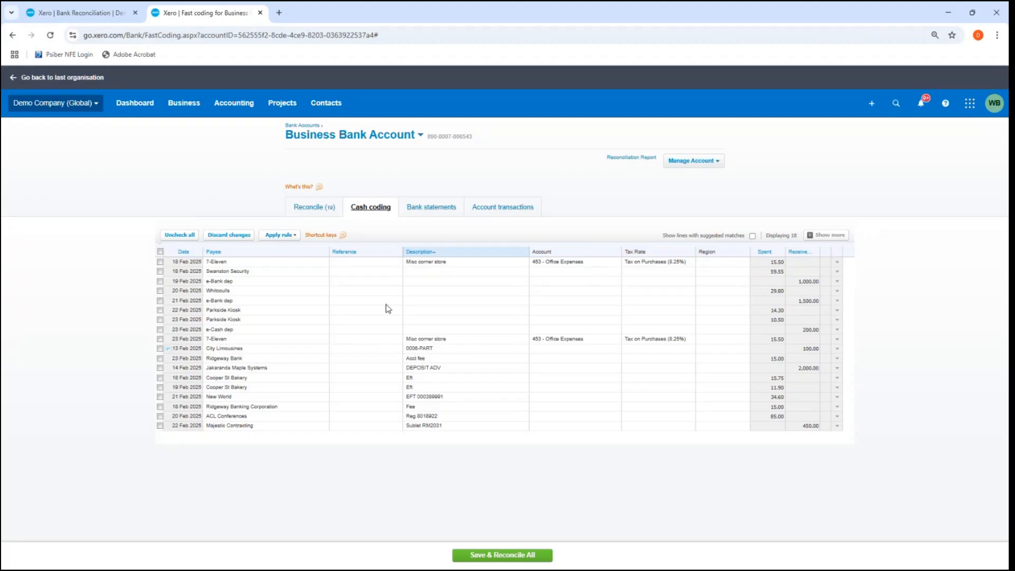
{"action": "left_click", "coordinate": [228, 253]}
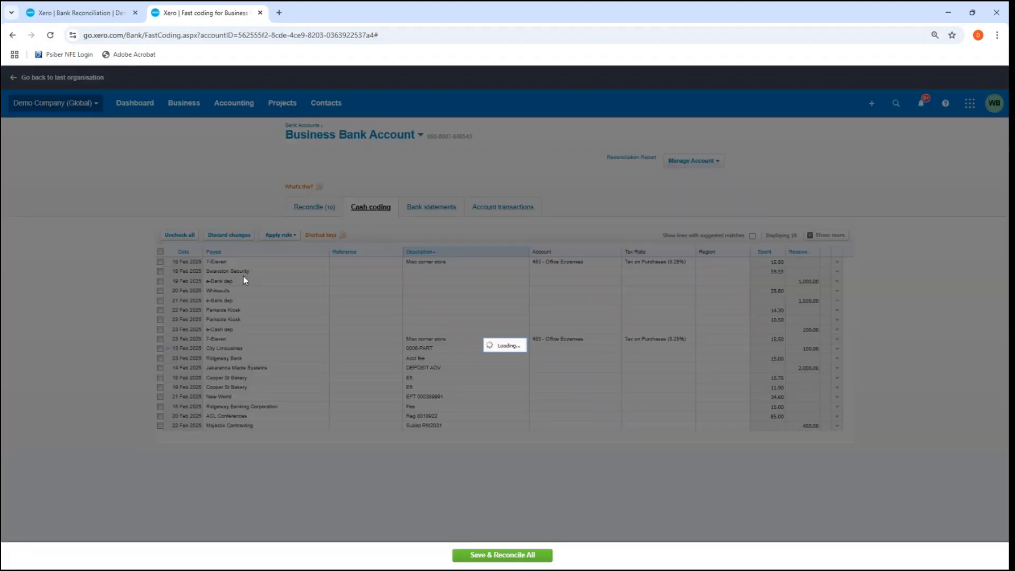
{"action": "left_click", "coordinate": [159, 319]}
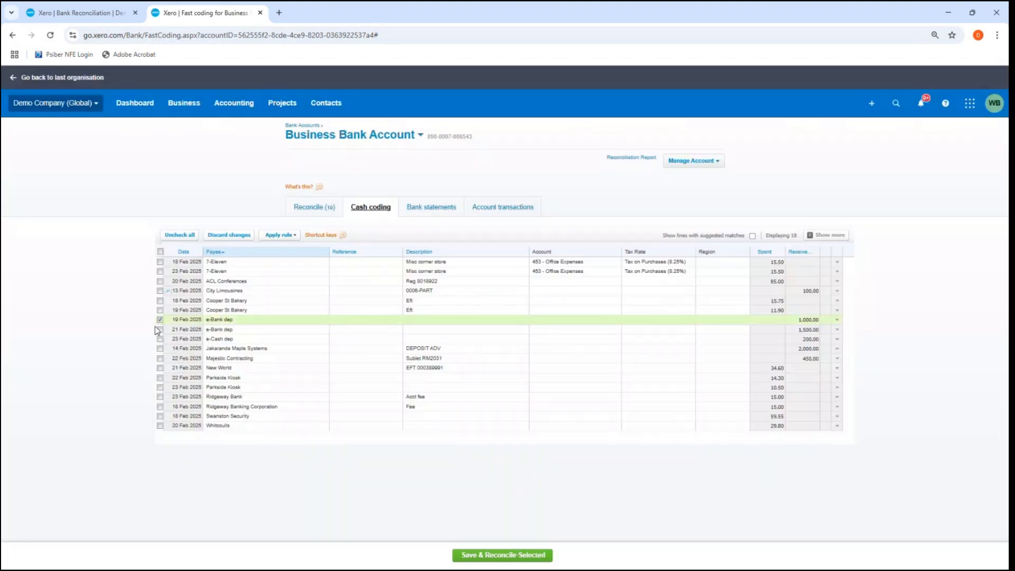
{"action": "left_click", "coordinate": [160, 319]}
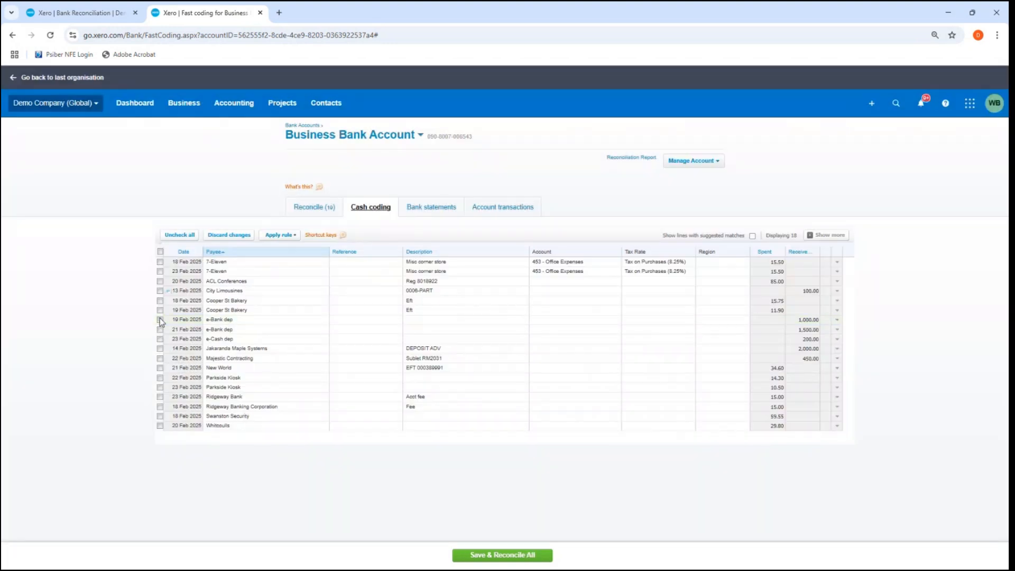
Step: Select both Parkside Kiosk lines and set their account to 493 - Travel - National in bulk
{"action": "left_click", "coordinate": [160, 378]}
{"action": "left_click", "coordinate": [160, 386]}
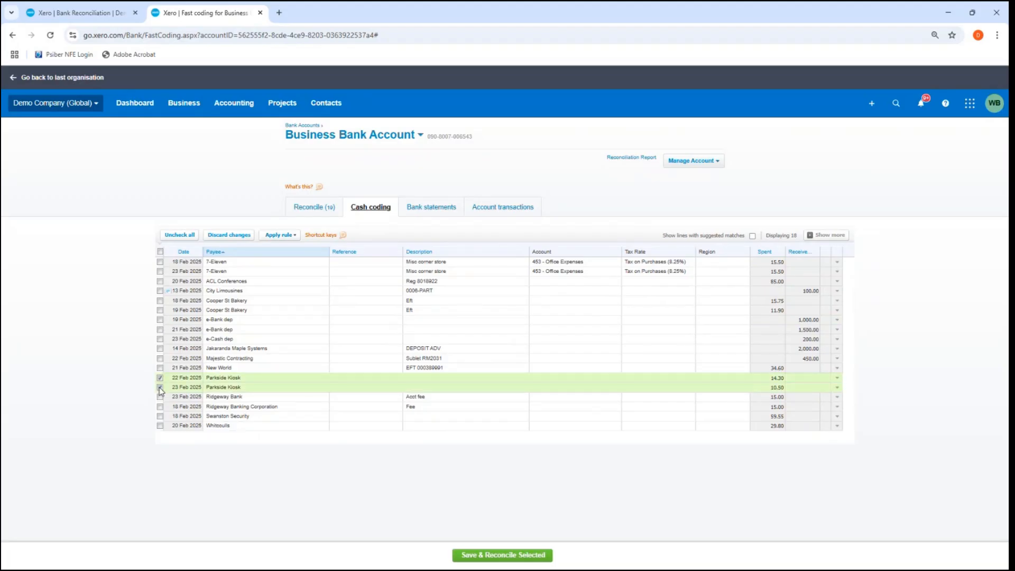
{"action": "left_click", "coordinate": [160, 396]}
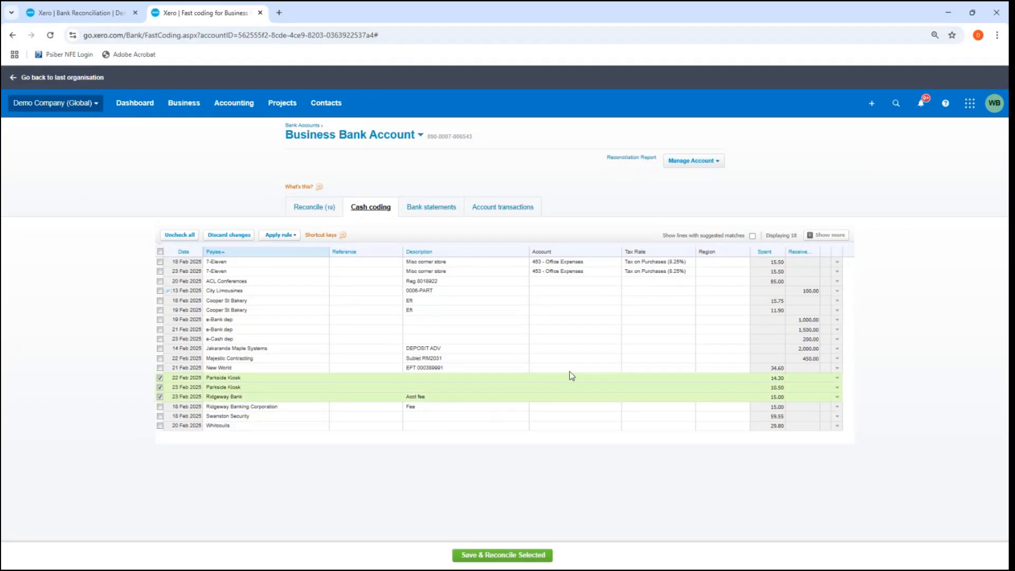
{"action": "left_click", "coordinate": [159, 396]}
{"action": "left_click", "coordinate": [541, 377]}
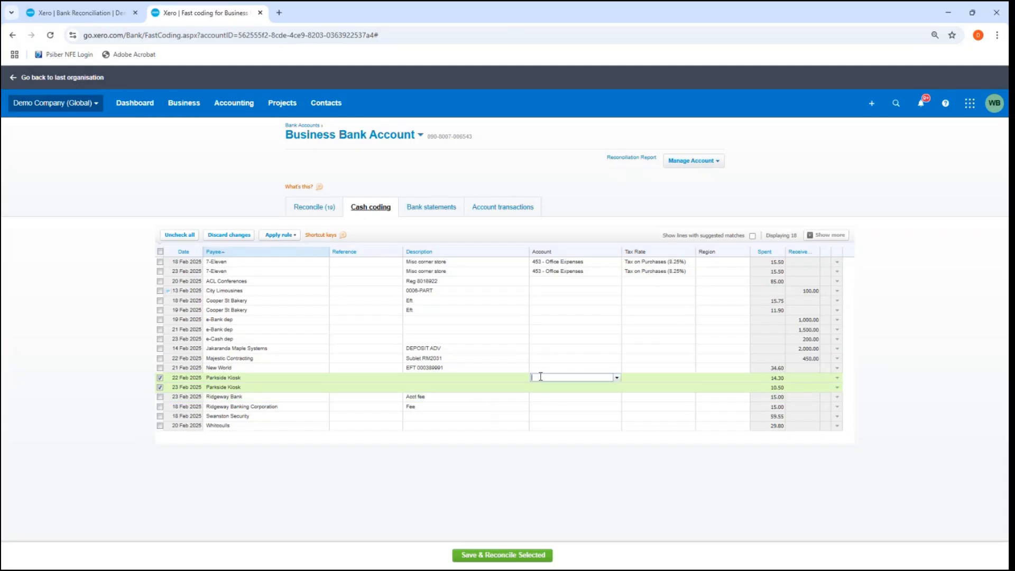
{"action": "left_click", "coordinate": [617, 377]}
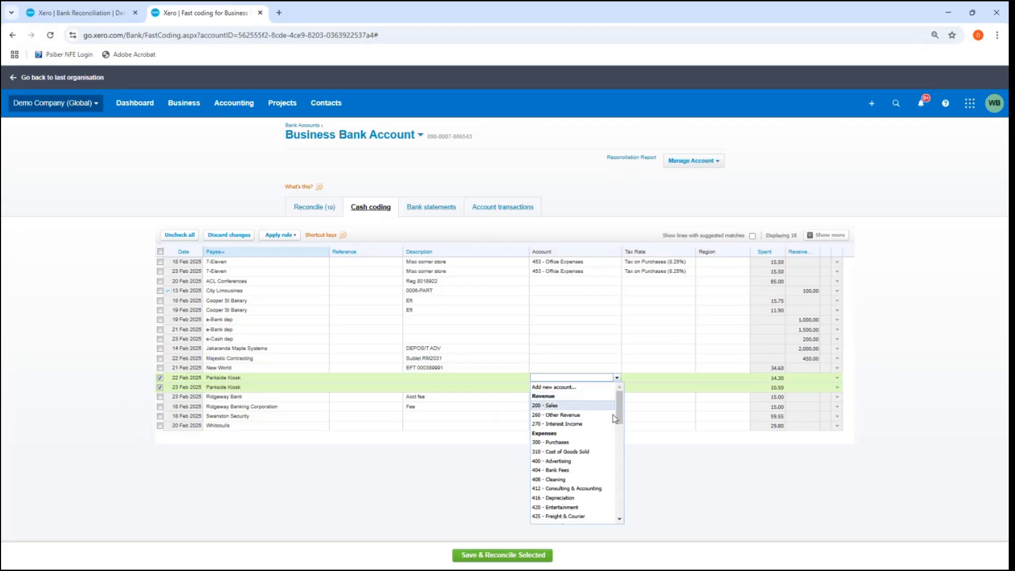
{"action": "scroll", "coordinate": [591, 466], "scroll_direction": "down", "scroll_amount": 3}
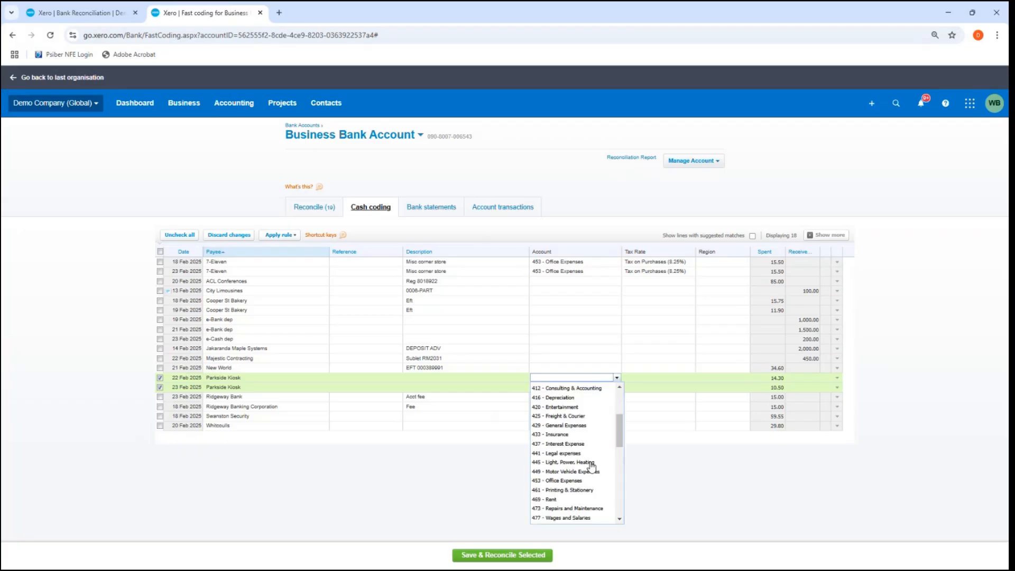
{"action": "scroll", "coordinate": [591, 466], "scroll_direction": "down", "scroll_amount": 2}
{"action": "left_click", "coordinate": [572, 497]}
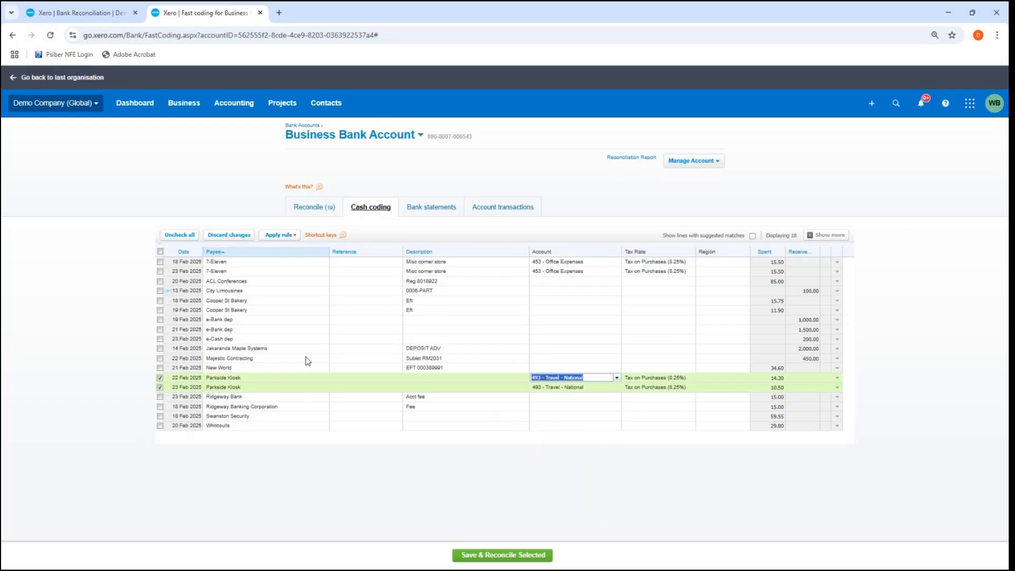
{"action": "left_click", "coordinate": [159, 310]}
{"action": "left_click", "coordinate": [159, 311]}
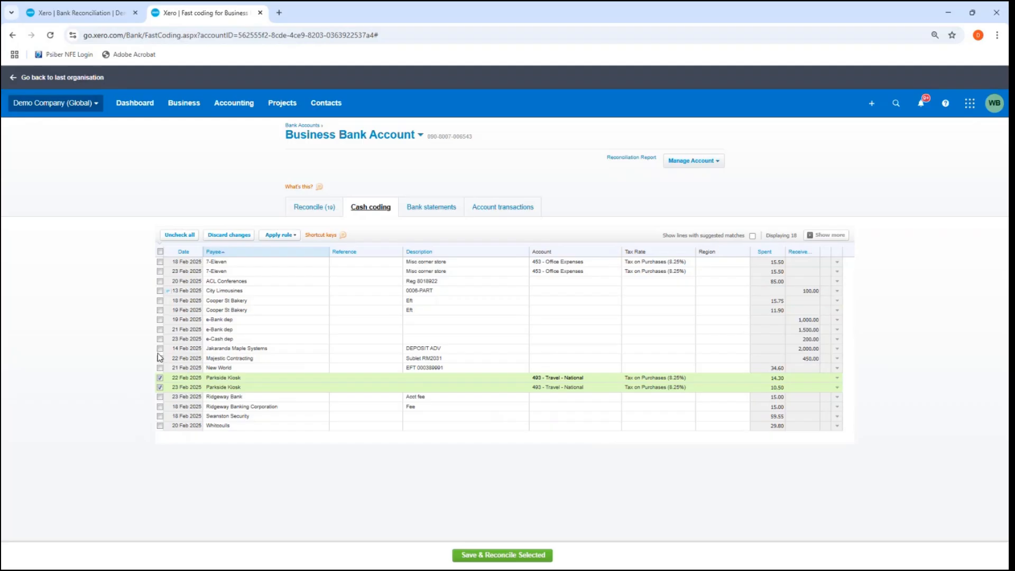
{"action": "left_click", "coordinate": [160, 425]}
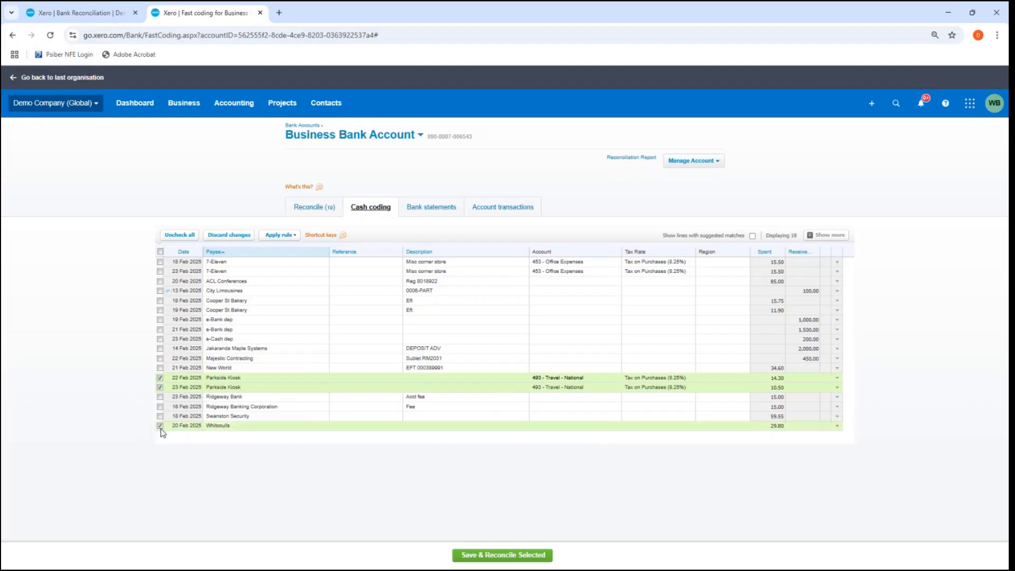
{"action": "left_click", "coordinate": [572, 423]}
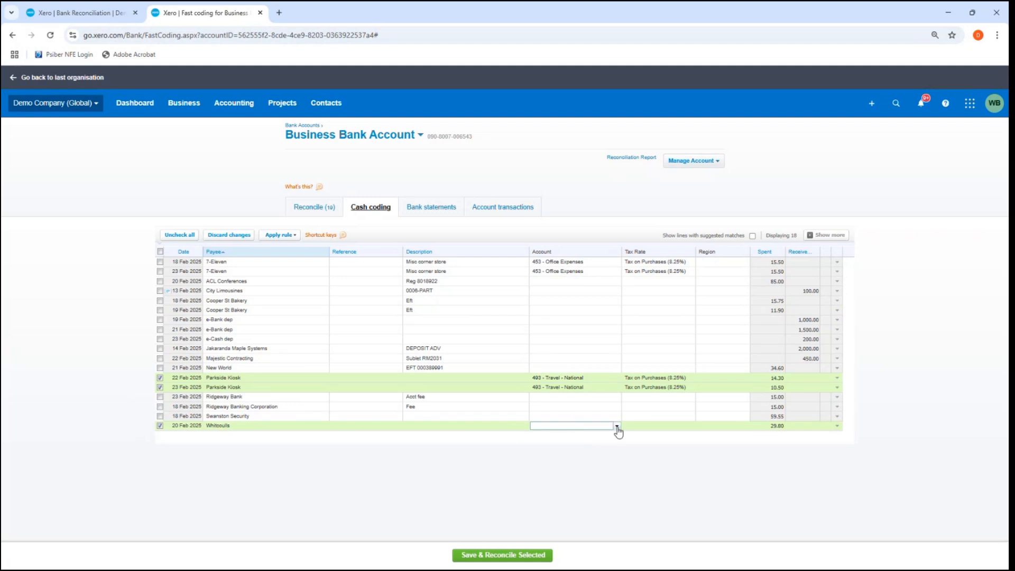
{"action": "left_click", "coordinate": [160, 426]}
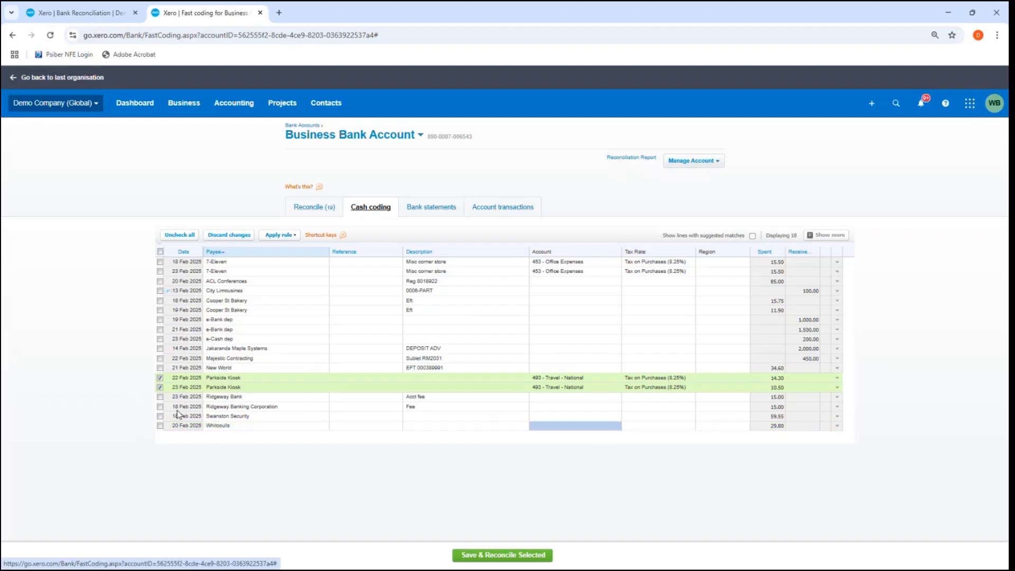
Step: Replace the Parkside Kiosk selection with the two Ridgeway lines, set their account to 404 - Bank Fees in bulk, and clear the selection
{"action": "left_click", "coordinate": [159, 378]}
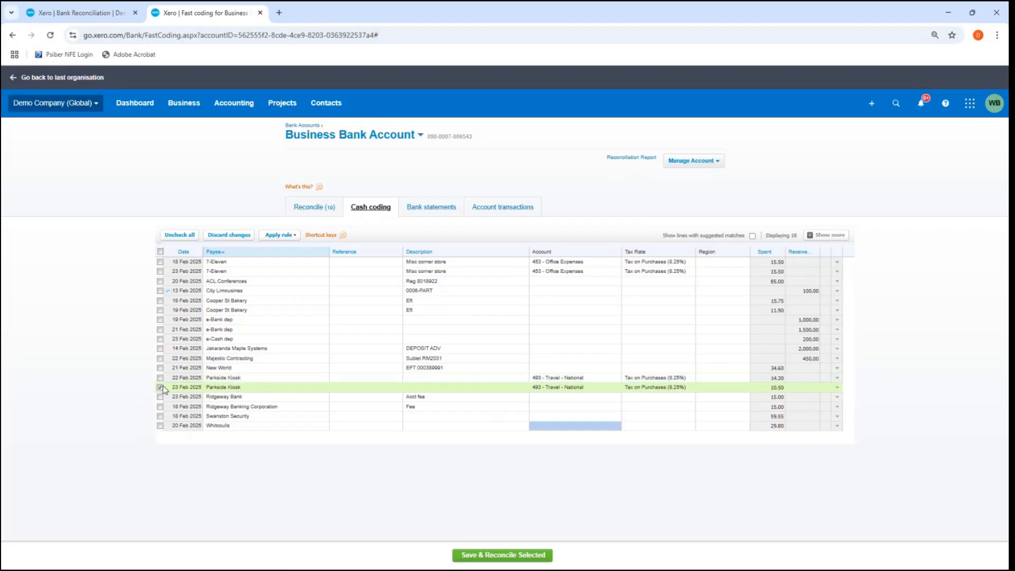
{"action": "left_click", "coordinate": [159, 388]}
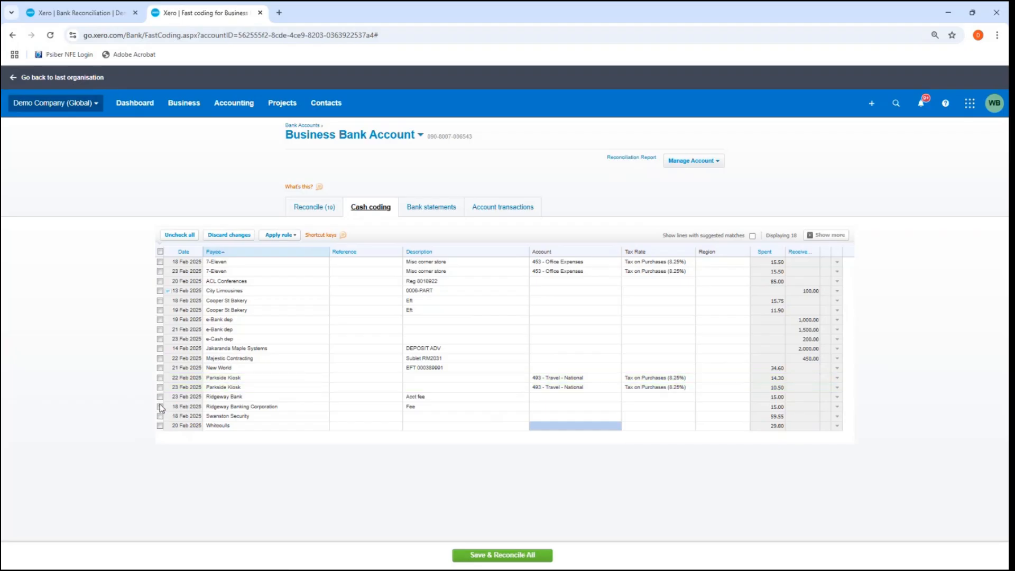
{"action": "left_click", "coordinate": [160, 397]}
{"action": "left_click", "coordinate": [160, 407]}
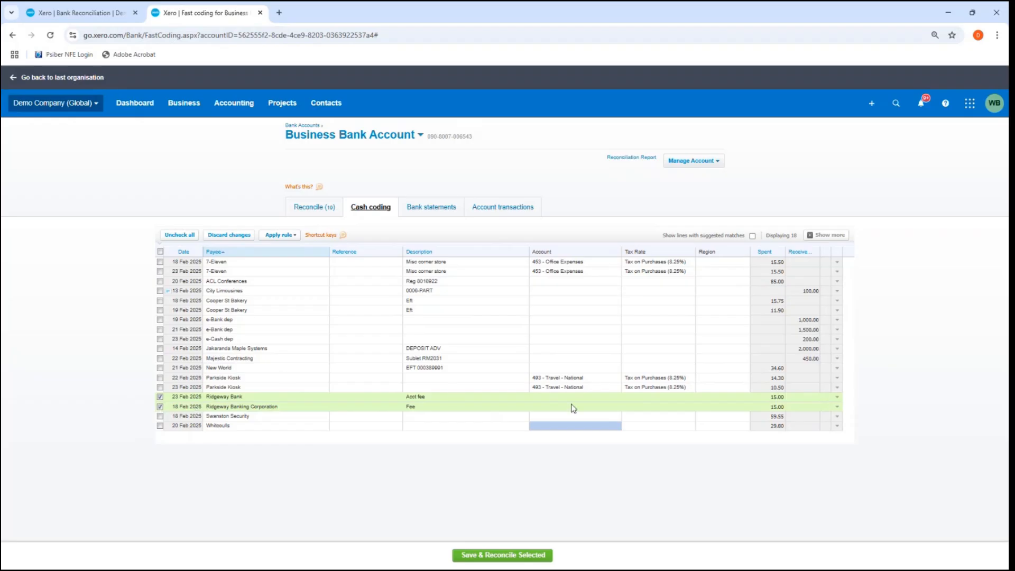
{"action": "left_click", "coordinate": [547, 397]}
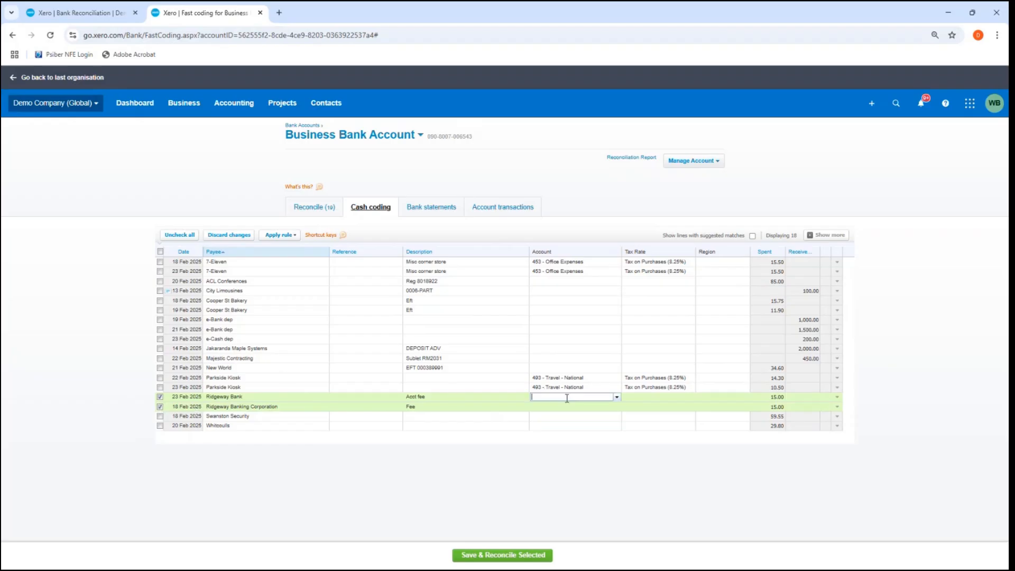
{"action": "left_click", "coordinate": [616, 397]}
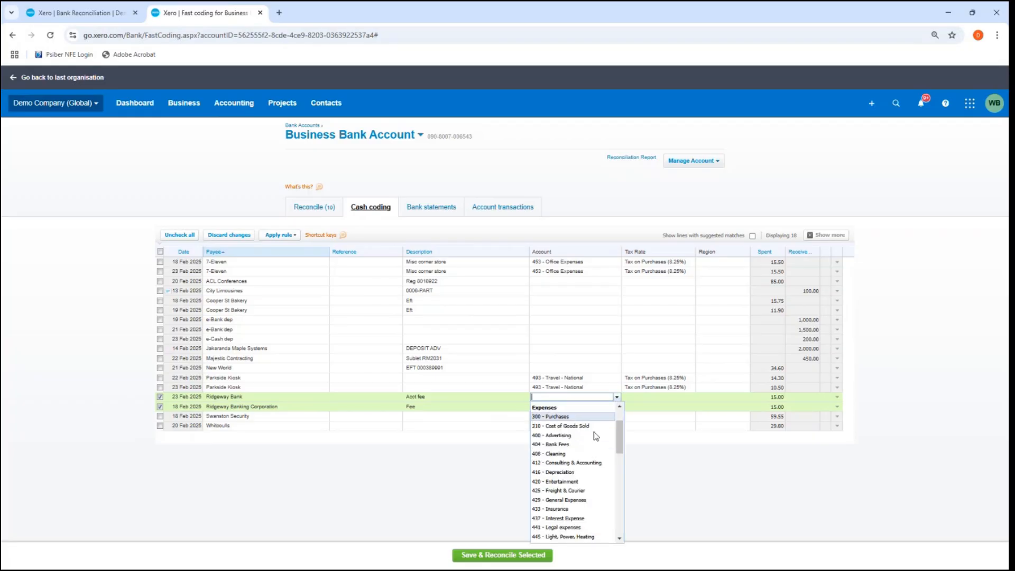
{"action": "scroll", "coordinate": [596, 437], "scroll_direction": "down", "scroll_amount": 1}
{"action": "left_click", "coordinate": [595, 437]}
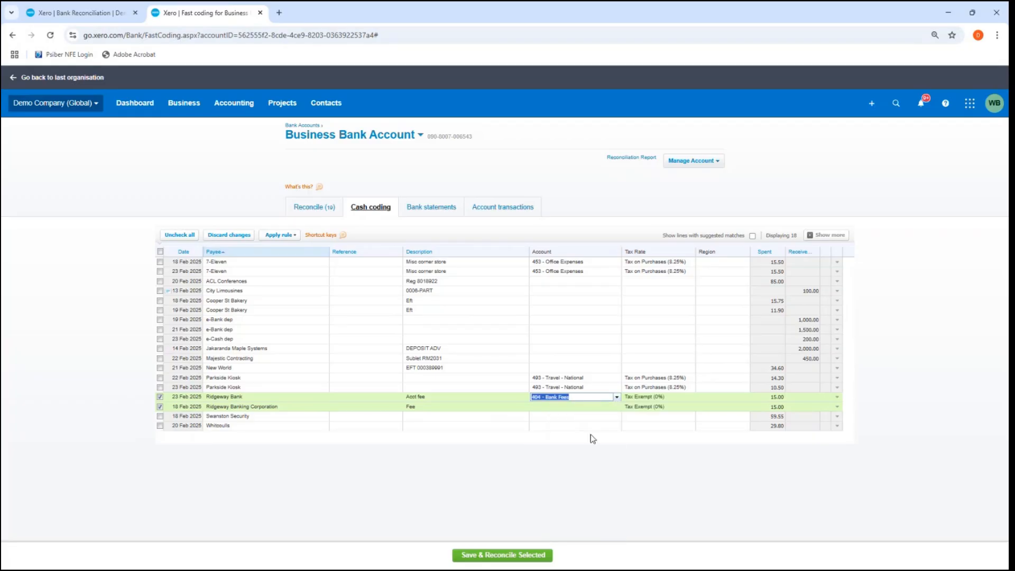
{"action": "left_click", "coordinate": [610, 408]}
{"action": "left_click", "coordinate": [592, 396]}
{"action": "left_click", "coordinate": [484, 398]}
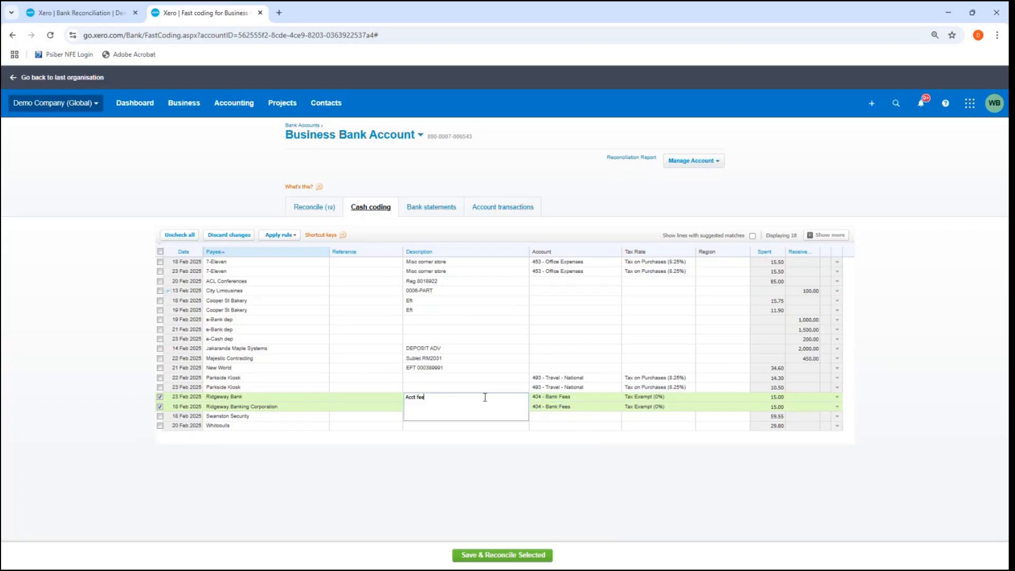
{"action": "left_click", "coordinate": [160, 397]}
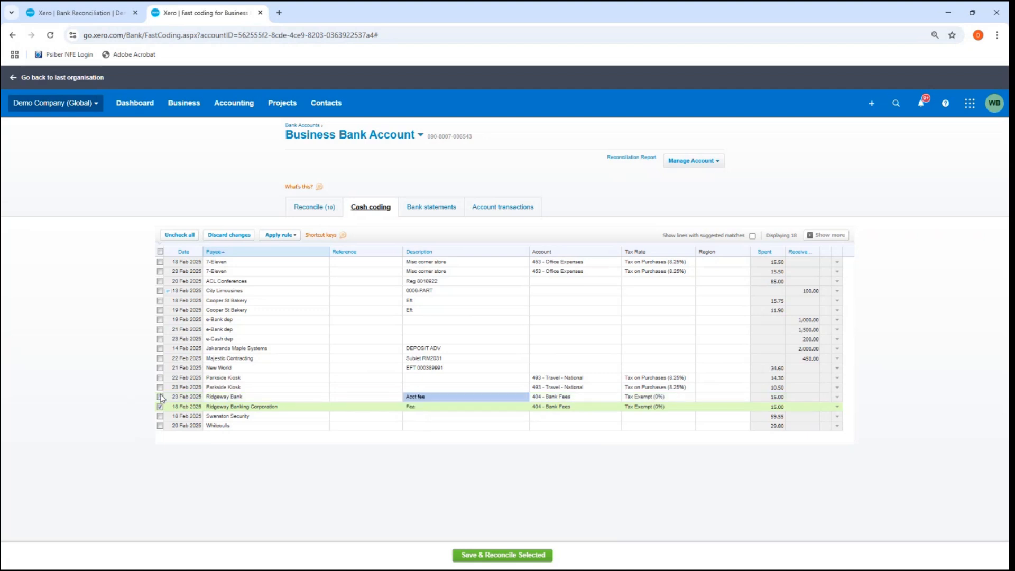
{"action": "left_click", "coordinate": [160, 406]}
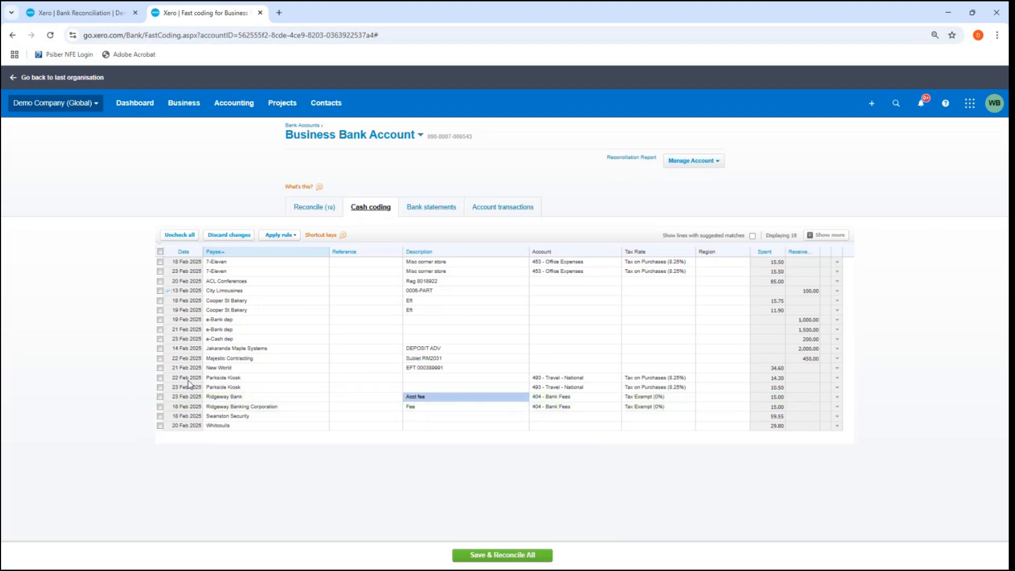
{"action": "left_click", "coordinate": [160, 378]}
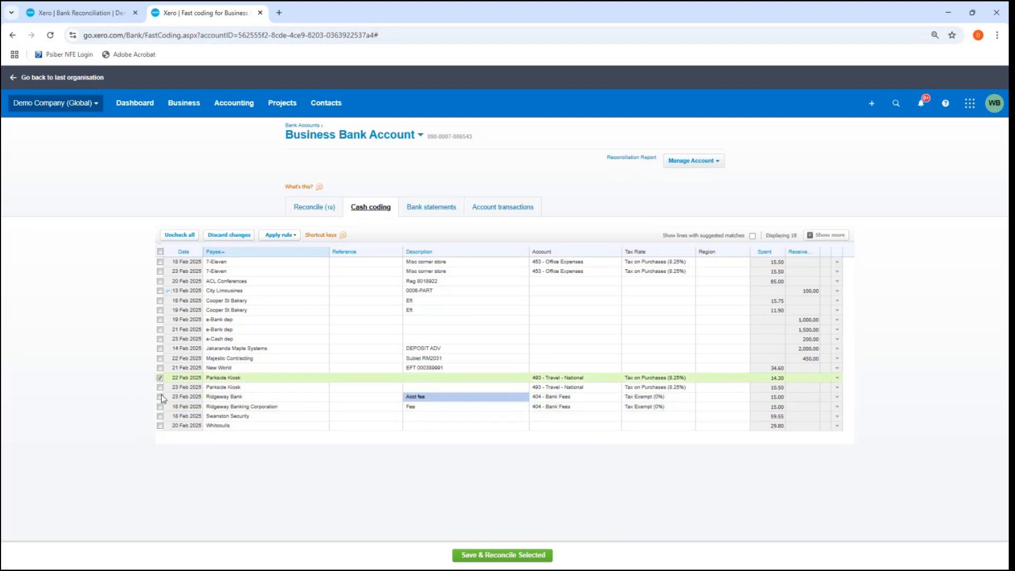
{"action": "left_click", "coordinate": [160, 388]}
{"action": "left_click", "coordinate": [160, 396]}
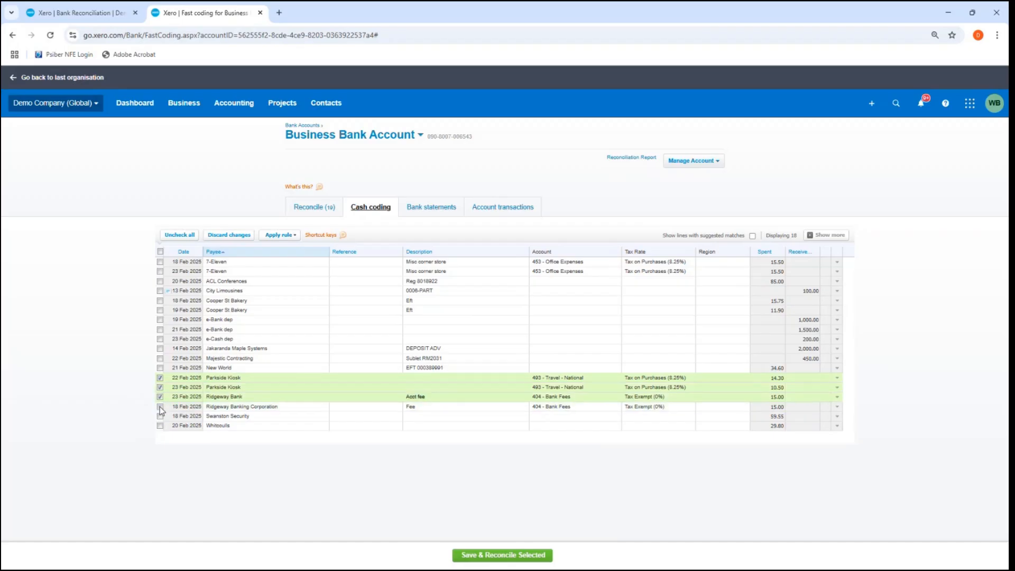
{"action": "left_click", "coordinate": [160, 396]}
{"action": "left_click", "coordinate": [160, 387]}
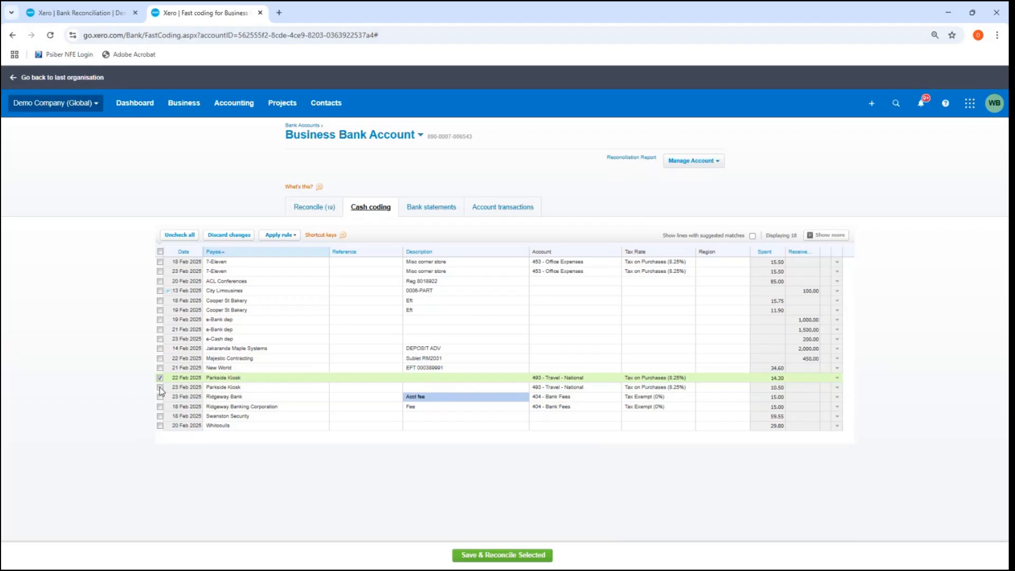
{"action": "left_click", "coordinate": [160, 378]}
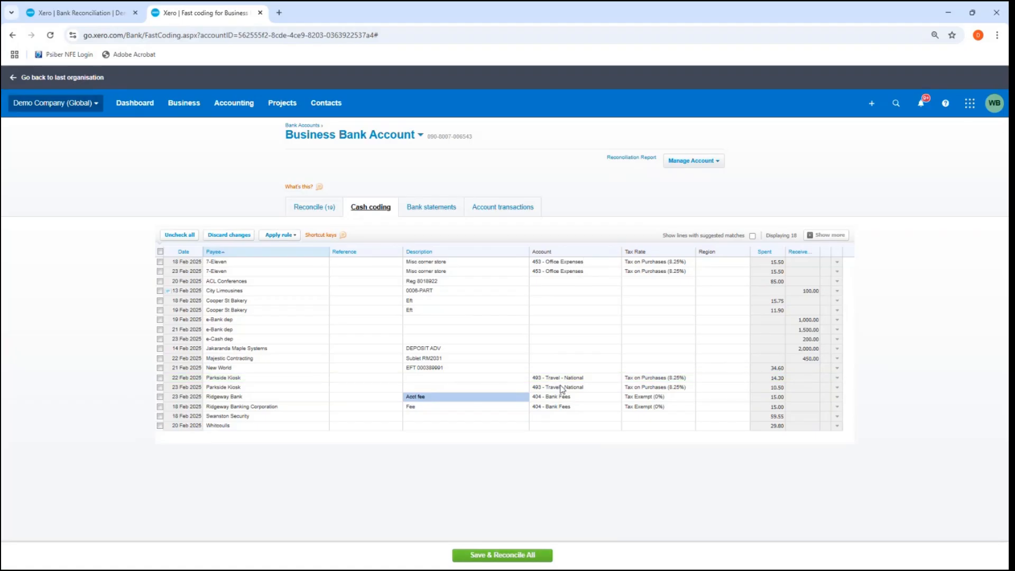
Step: Save and reconcile all the coded statement lines with no individual lines selected
{"action": "left_click", "coordinate": [487, 556]}
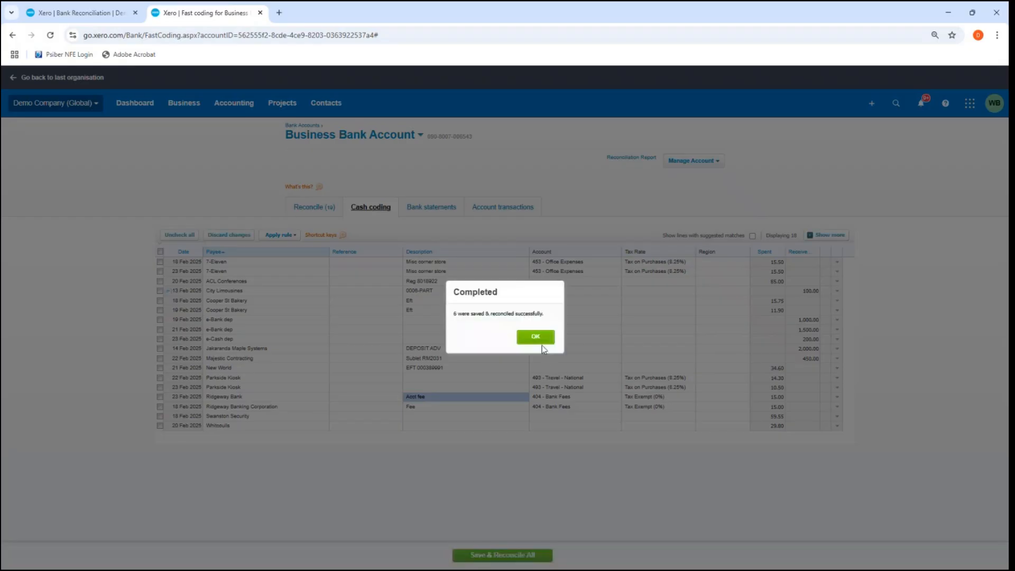
{"action": "left_click", "coordinate": [539, 340]}
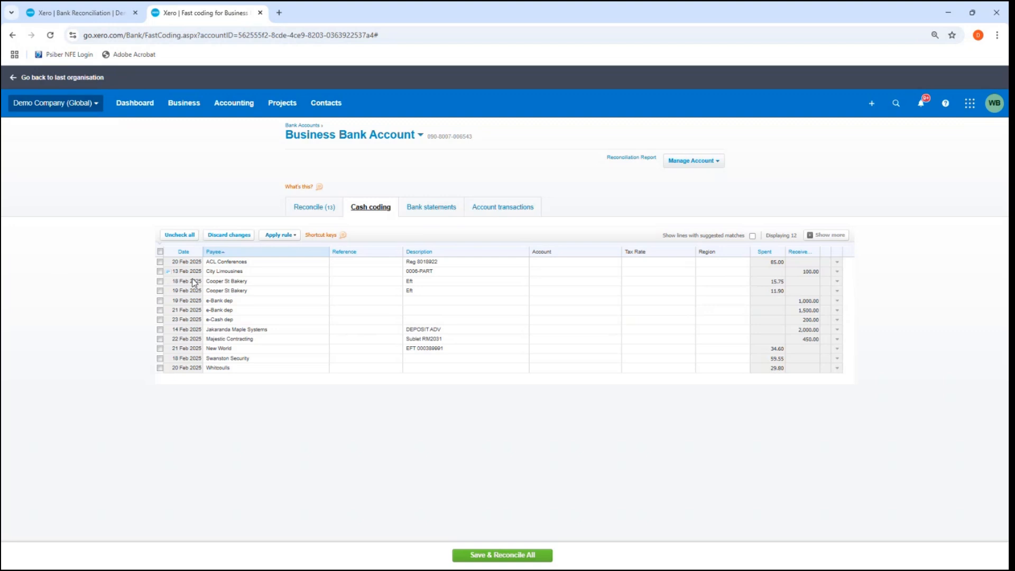
Step: Review the rules that can be applied to the 19 Feb 2025 Cooper St Bakery line, and clear its selection
{"action": "left_click", "coordinate": [160, 292]}
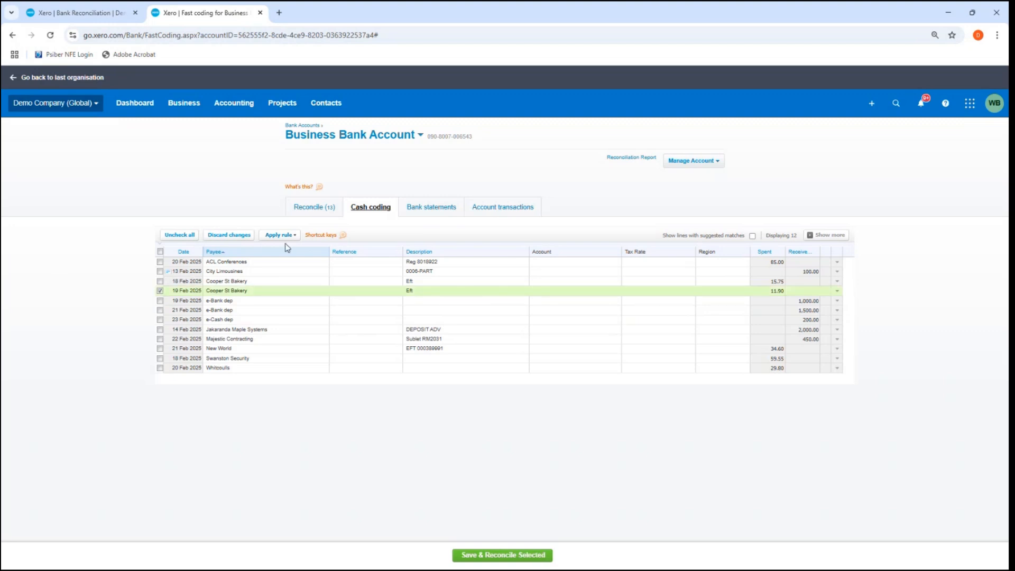
{"action": "left_click", "coordinate": [292, 236]}
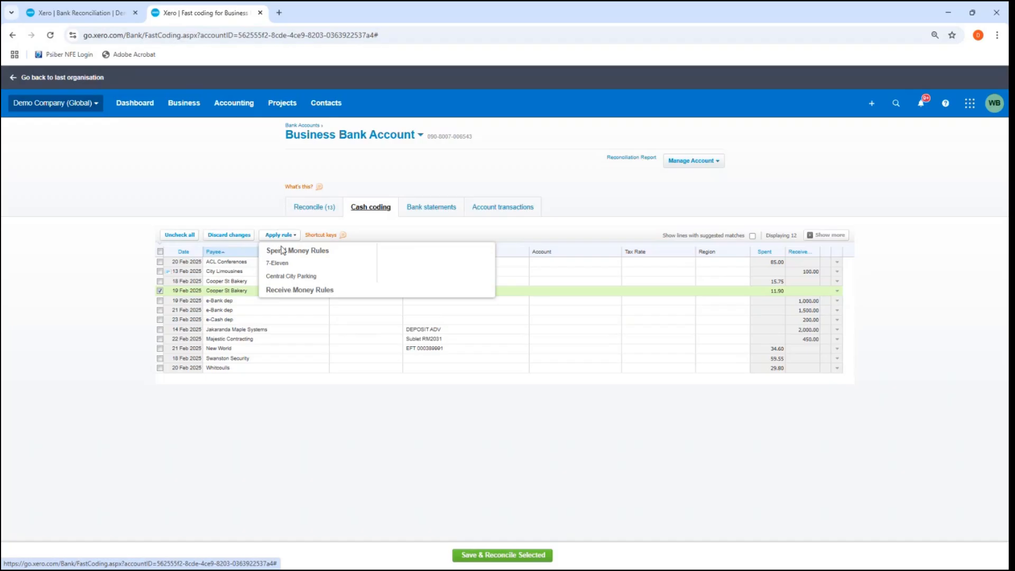
{"action": "left_click", "coordinate": [169, 291]}
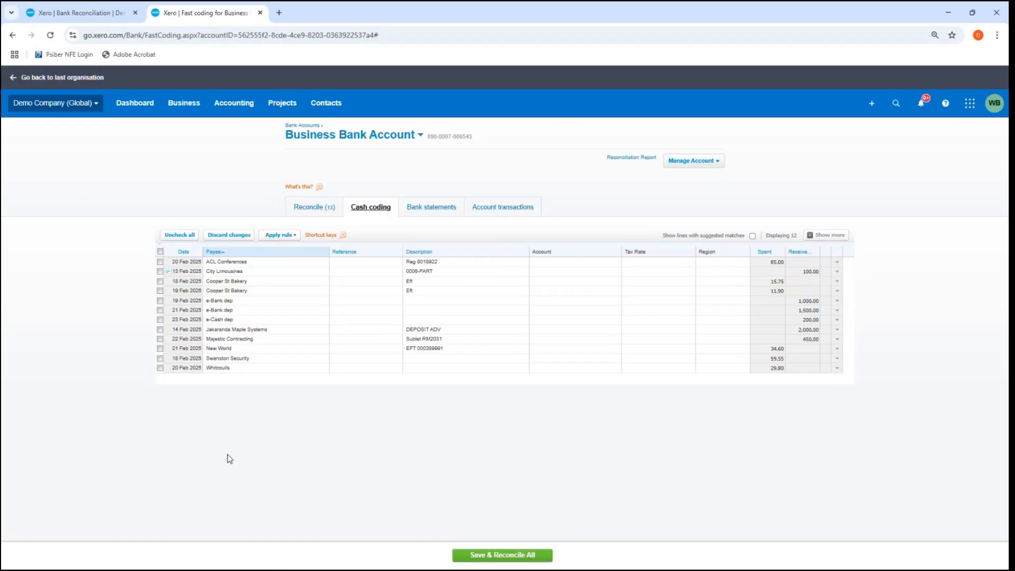